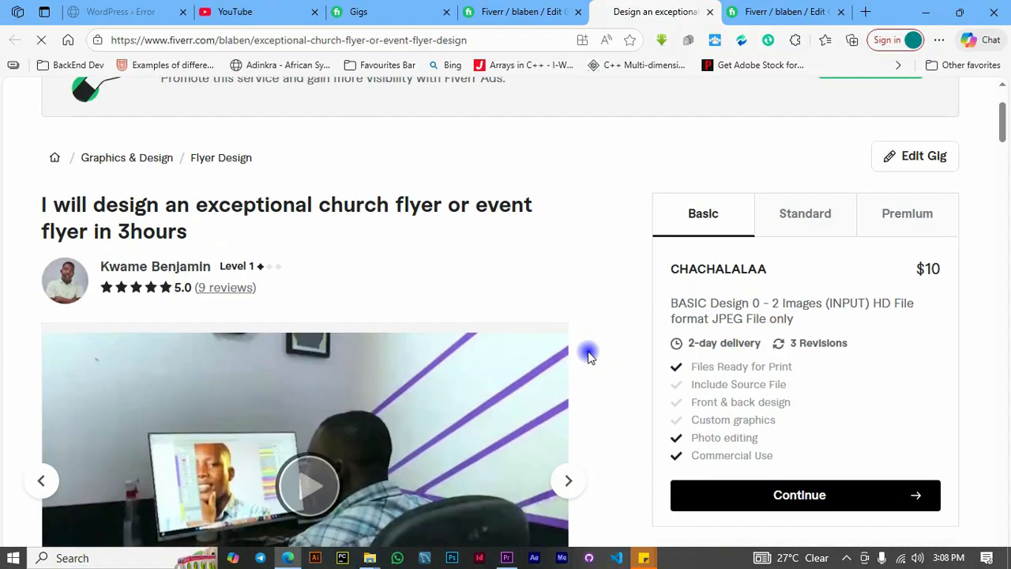
Look through the church flyer gig page and open its Standard package.
scroll(588, 355, down, 1)
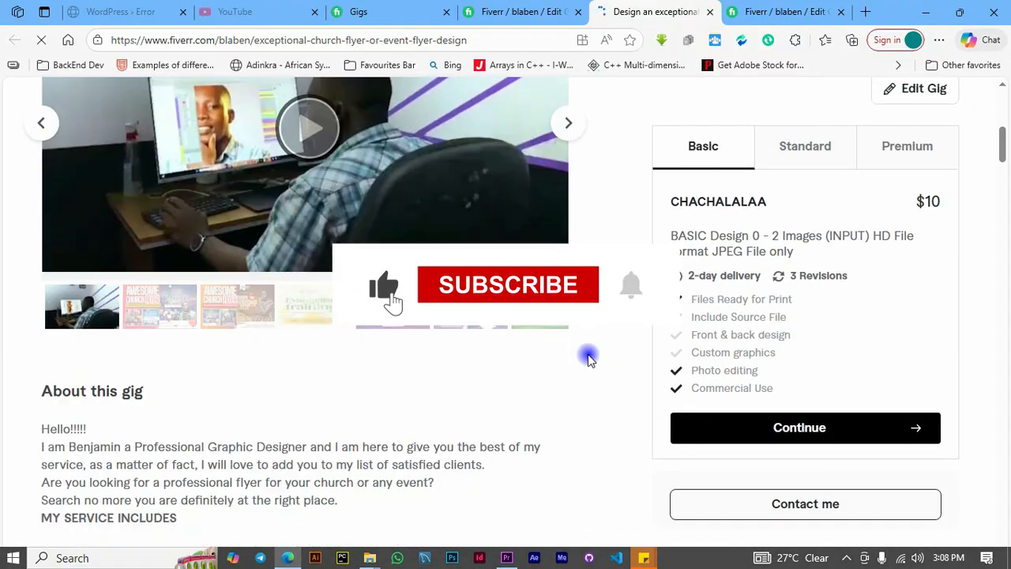
scroll(723, 367, down, 5)
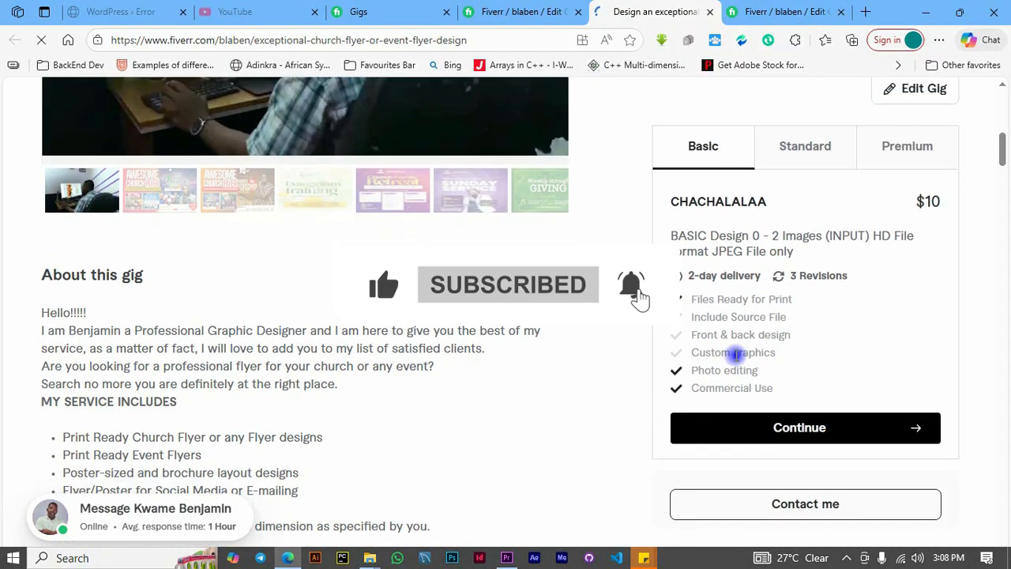
click(810, 154)
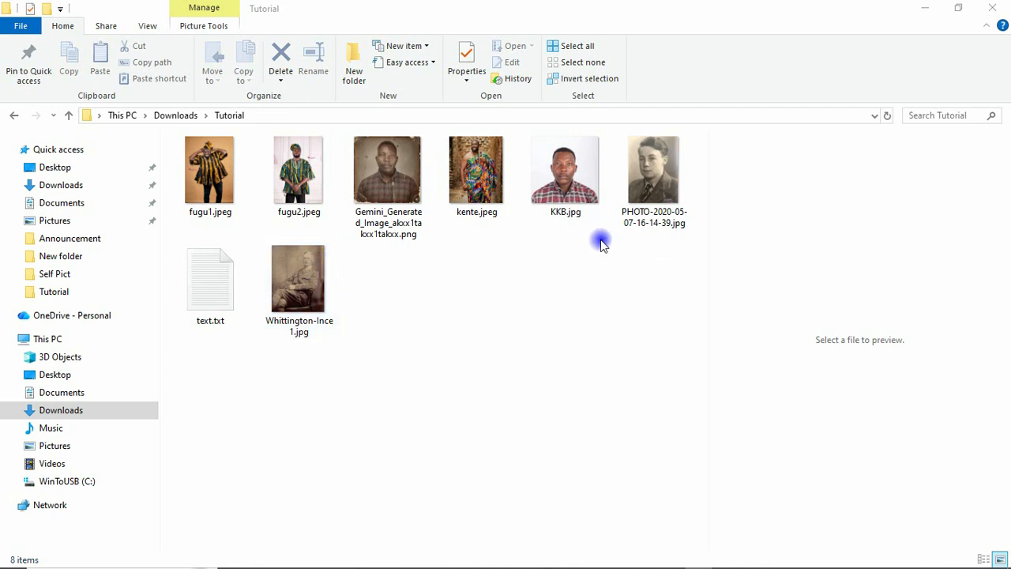
click(650, 172)
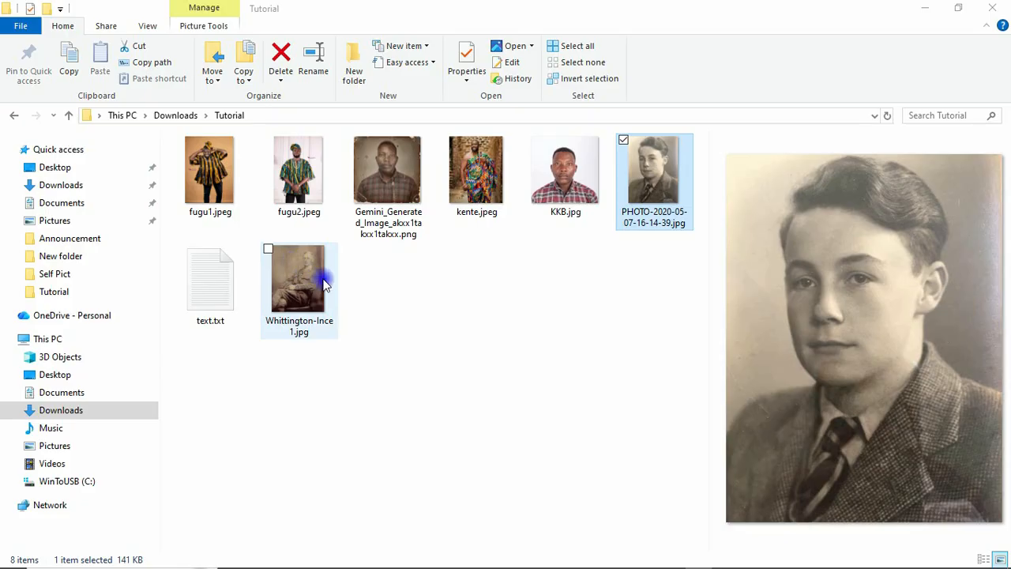
click(638, 169)
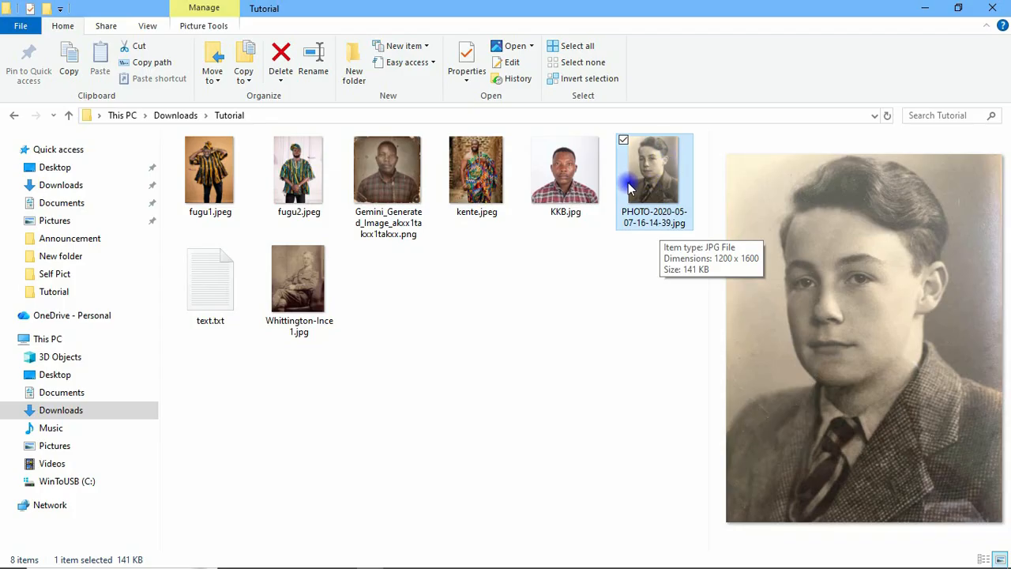
key(alt+Tab)
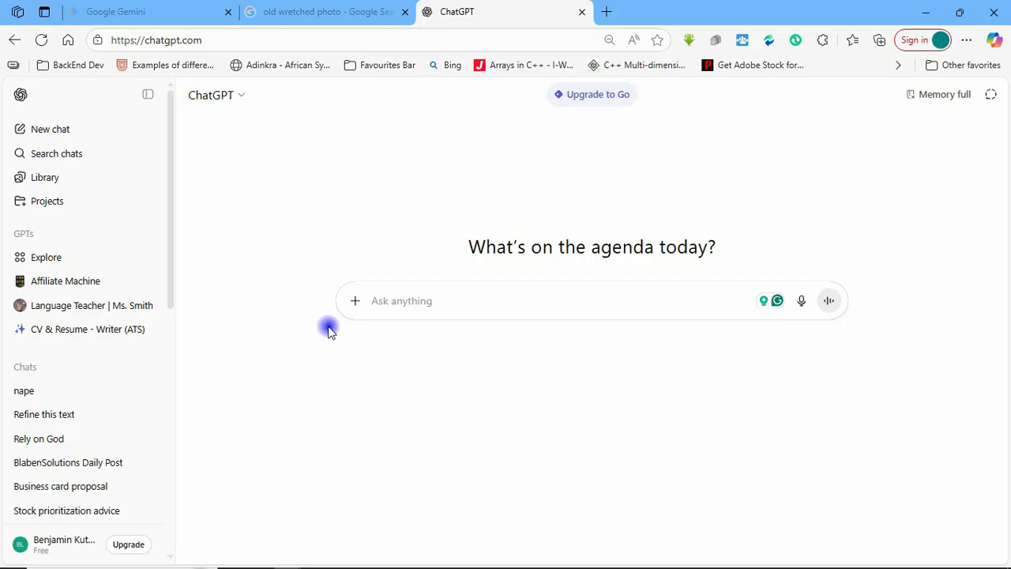
click(355, 300)
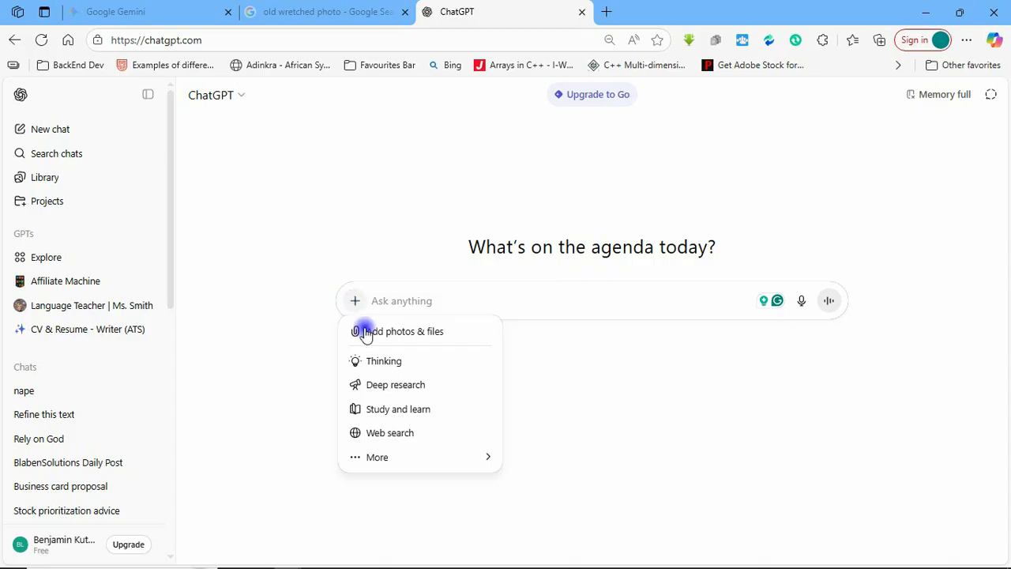
click(411, 332)
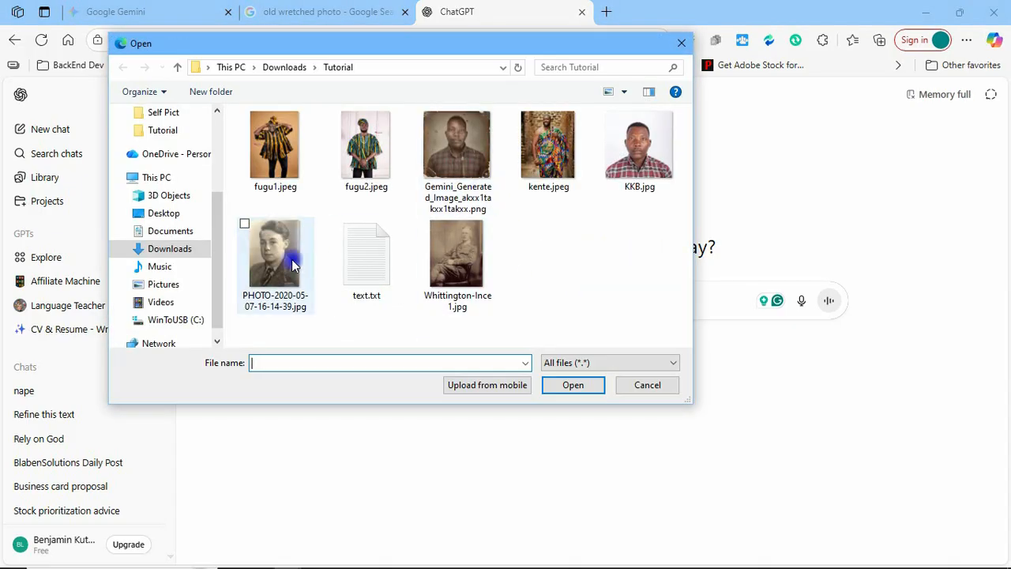
click(292, 265)
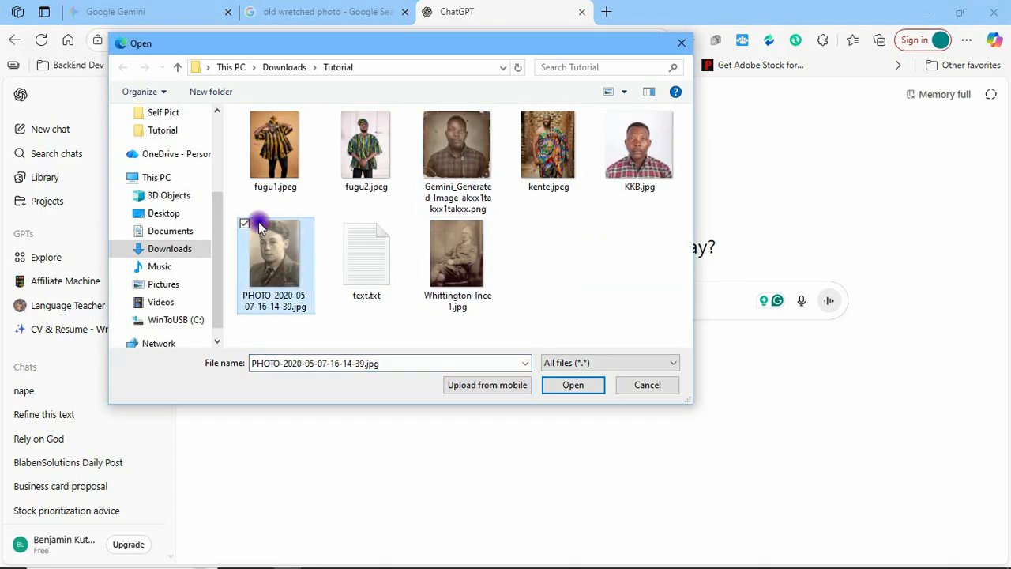
click(572, 385)
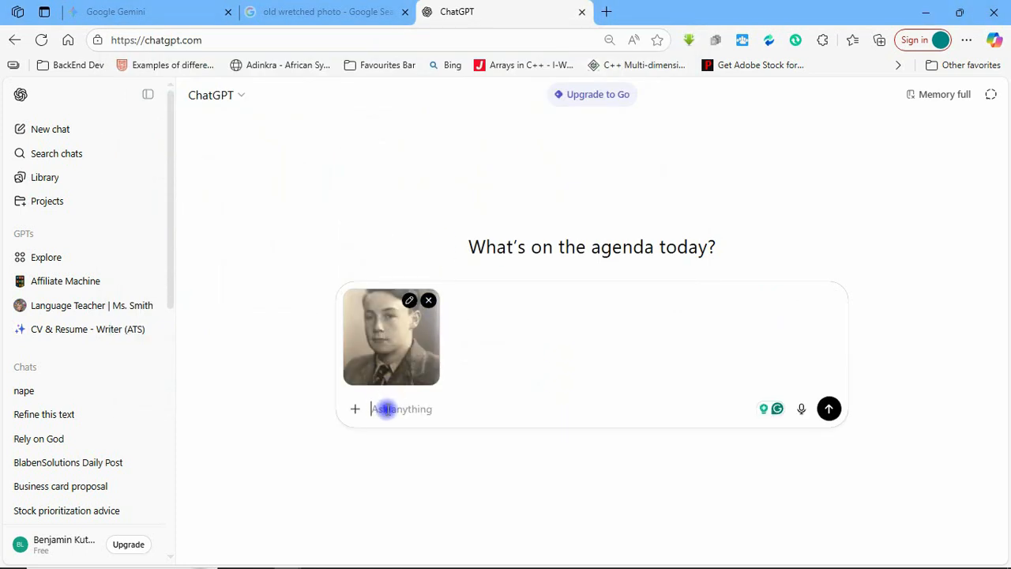
Write the request "generate a prompt on how to get the uploaded photo" in the message with the attached photo.
text(ge)
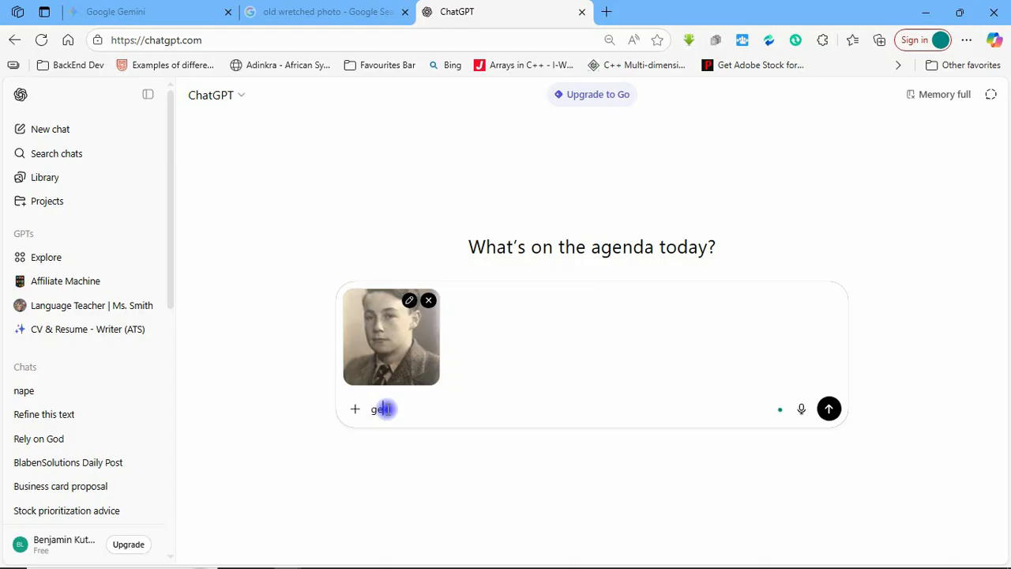
text(nerate a prompt on to get)
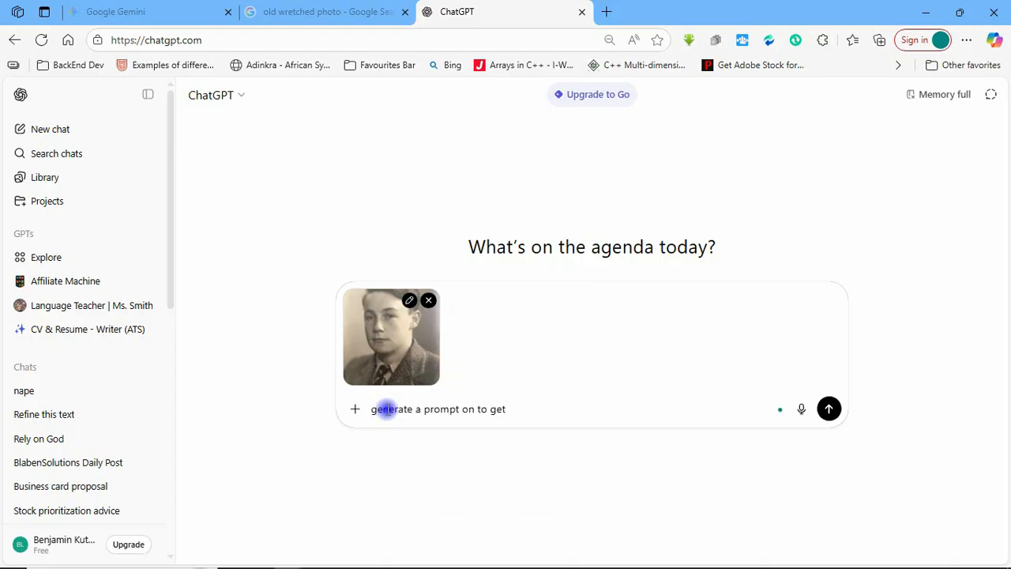
text( this imag)
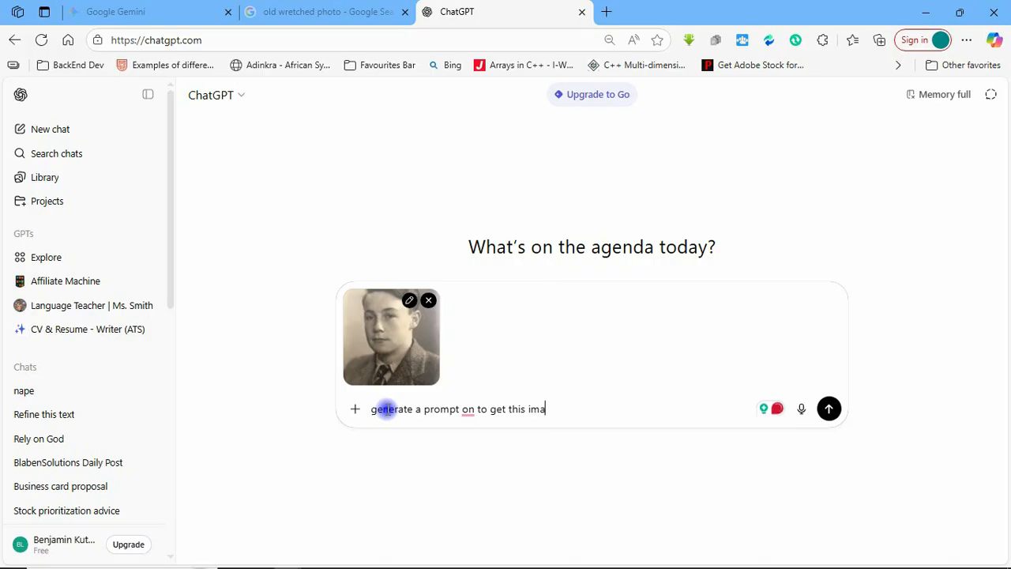
key(BackSpace)
key(BackSpace)
key(BackSpace)
key(BackSpace)
key(BackSpace)
key(BackSpace)
text(e uploa)
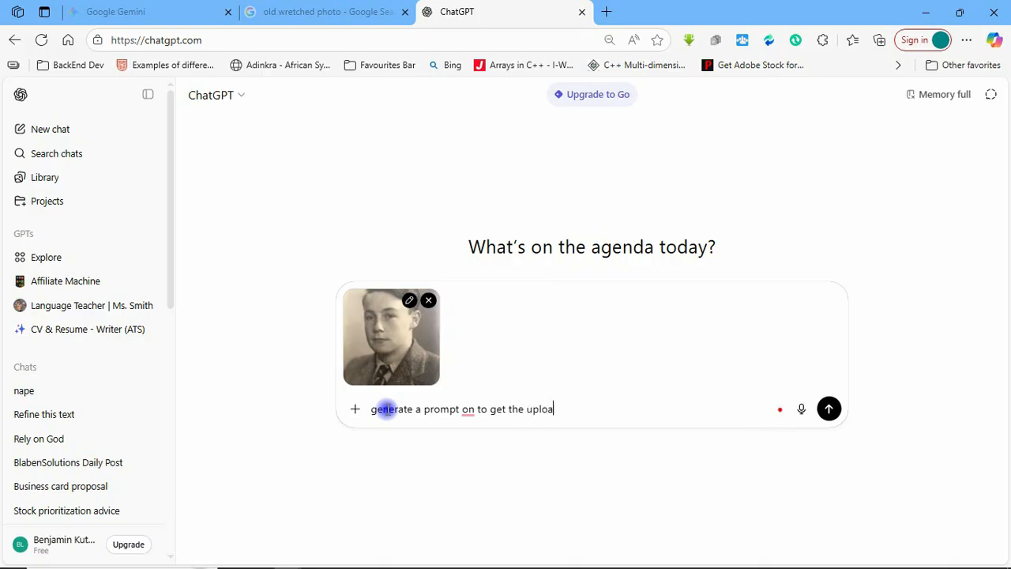
text(ded photo)
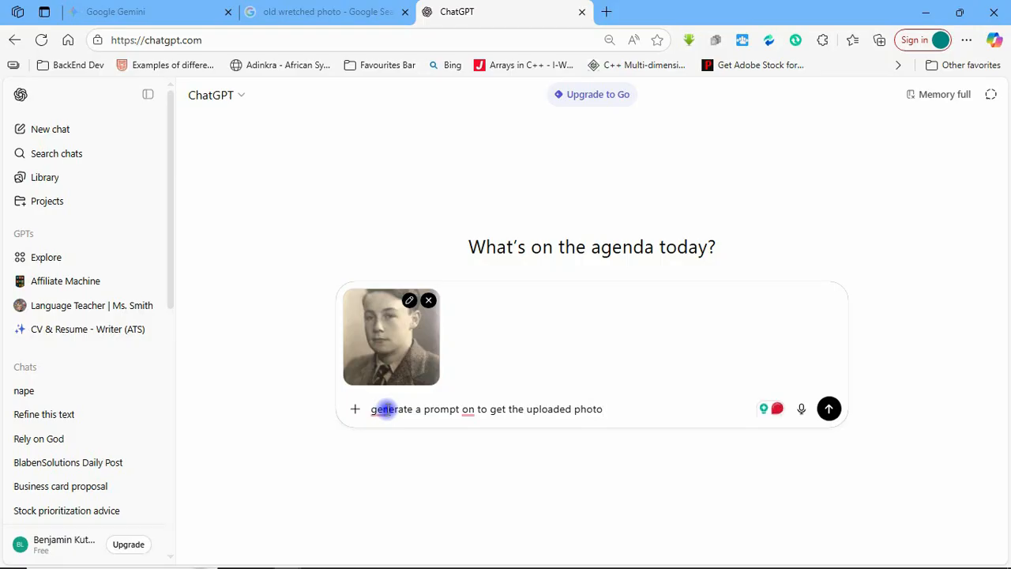
click(476, 409)
text(how)
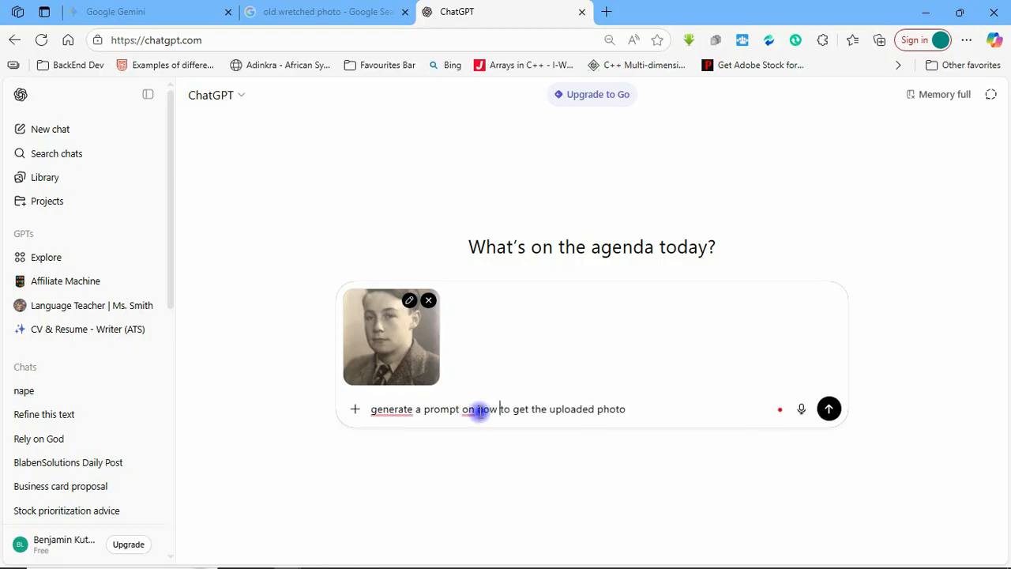
Extend the end of the request with "tha was taken in the 1800's. I want it to look".
click(627, 408)
text(tha)
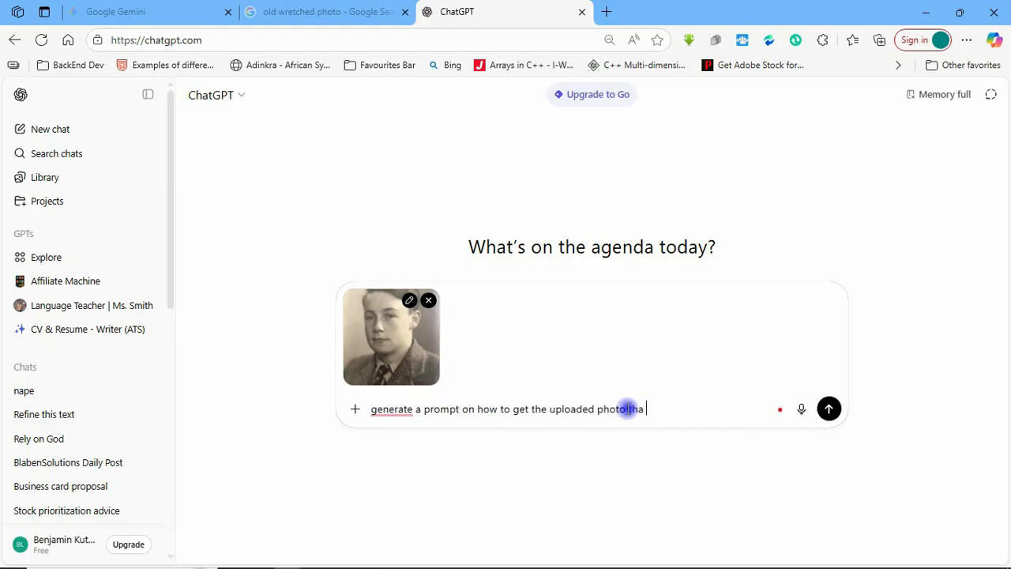
text( was taek)
key(BackSpace)
key(BackSpace)
text(ken )
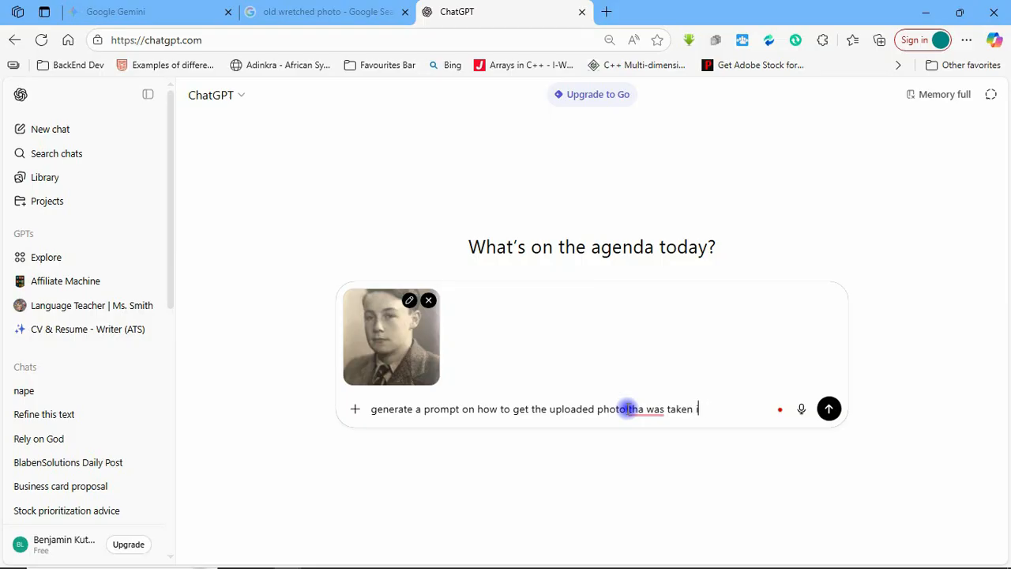
text(in the 1800's. I want o)
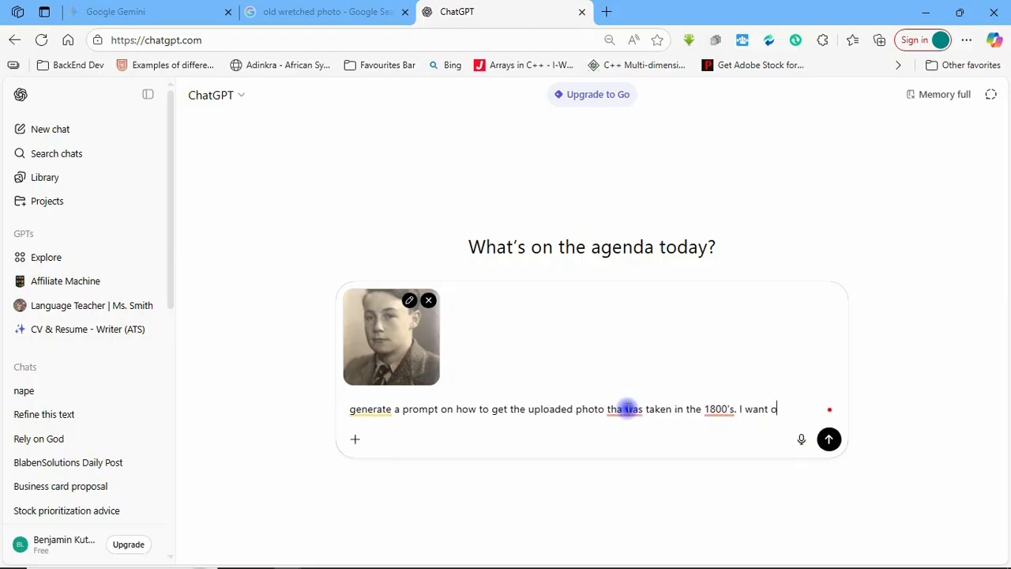
key(BackSpace)
text(it to look)
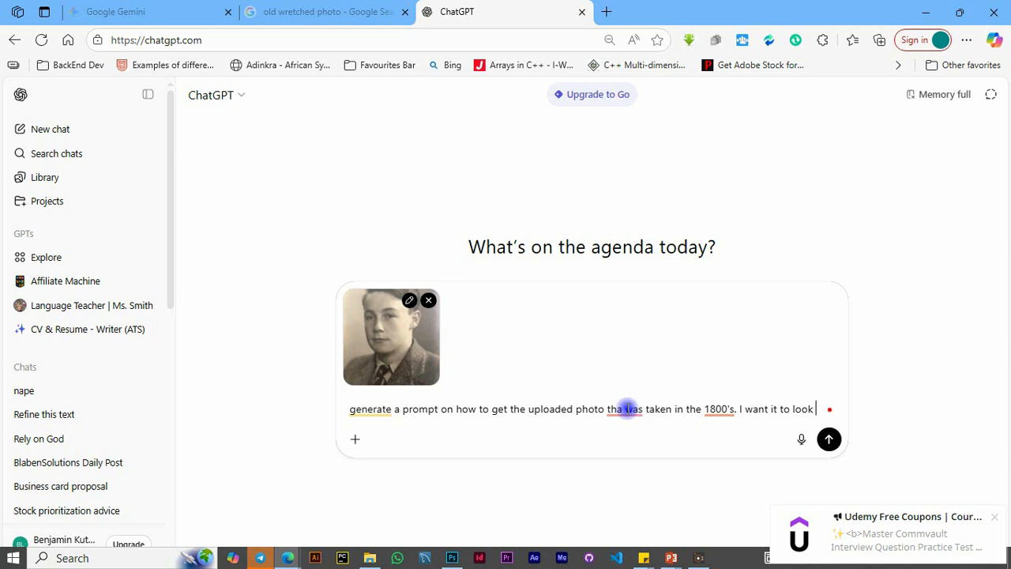
Dismiss the notification and finish the request with "modern whiles still maitaining his facial looks and skin tone".
click(989, 518)
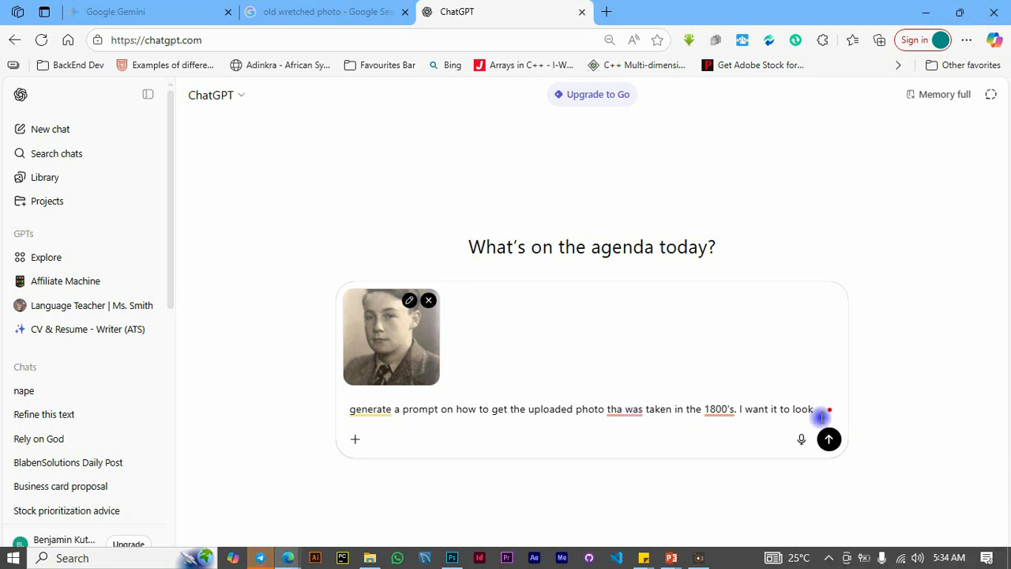
text(modern )
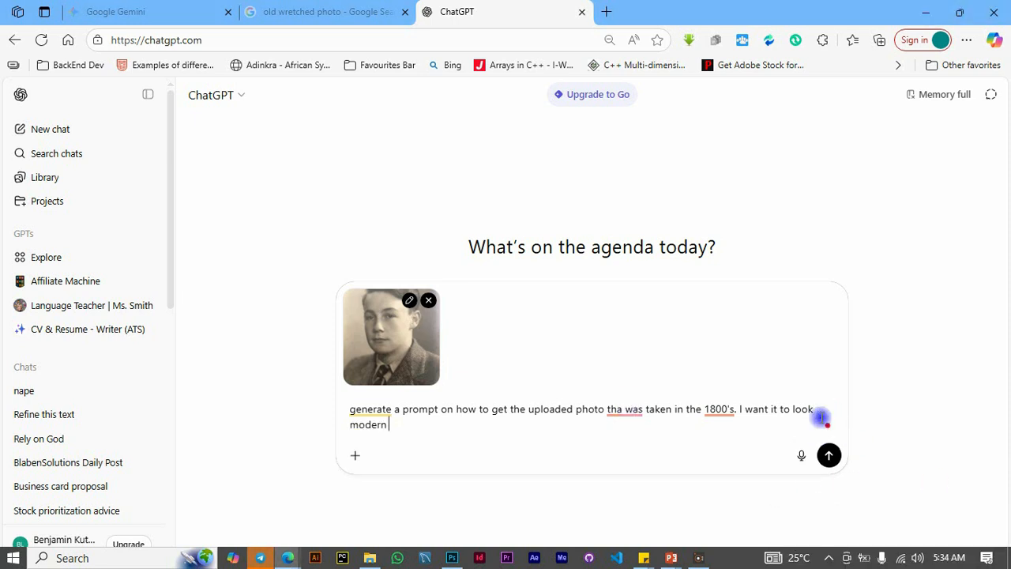
text(whiles still maitin)
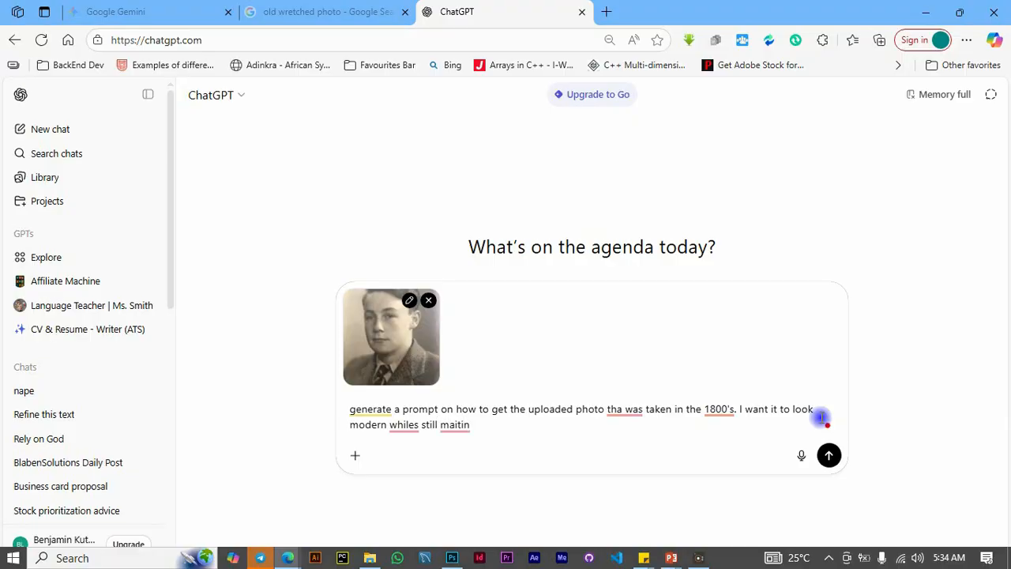
key(BackSpace)
text(an)
key(BackSpace)
key(BackSpace)
text(his facial looks and skin tone)
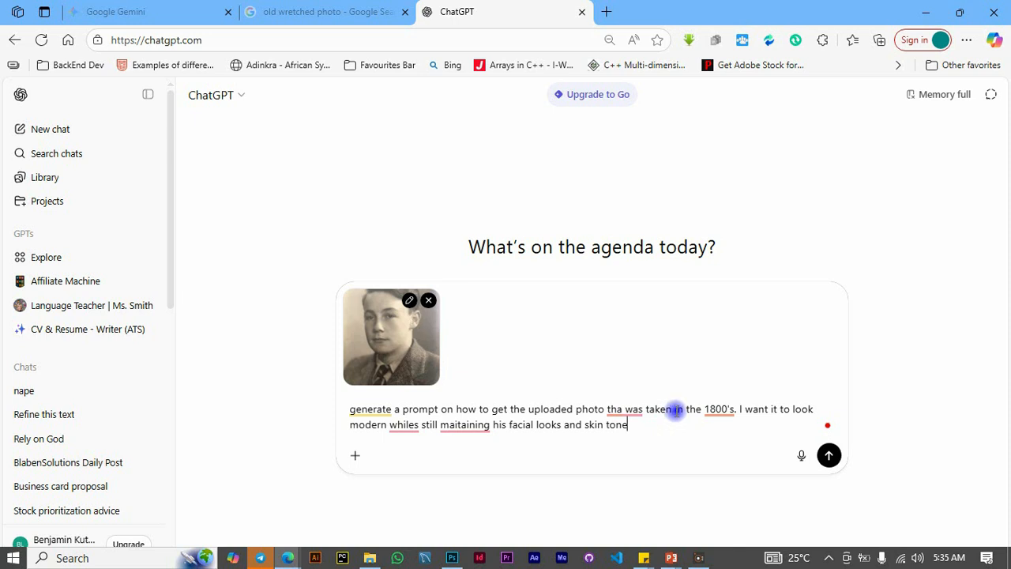
Correct the misspelled words in the second line to "maintaining" and "while", and send the request.
mouse_move(465, 424)
click(469, 464)
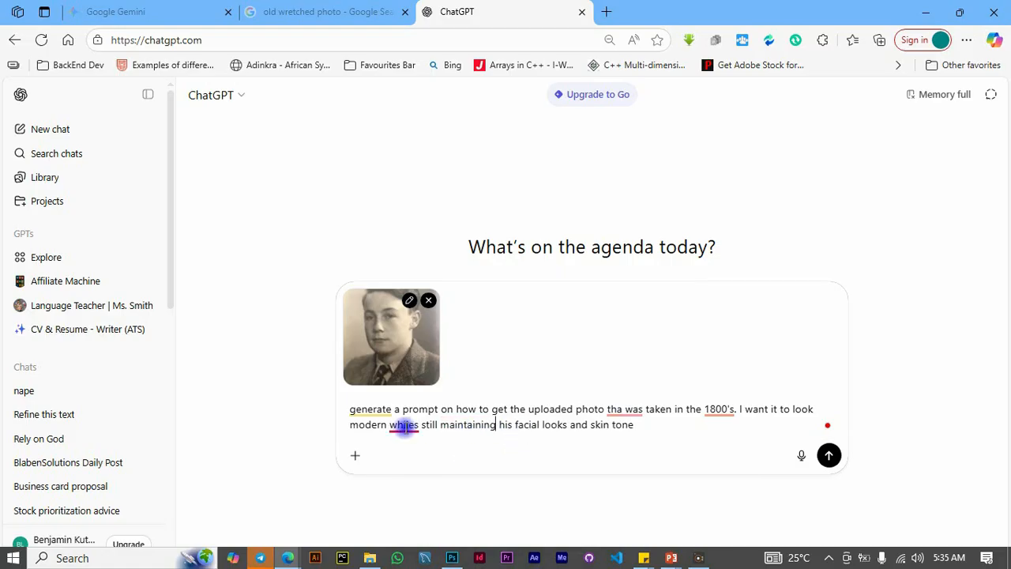
mouse_move(404, 426)
click(407, 457)
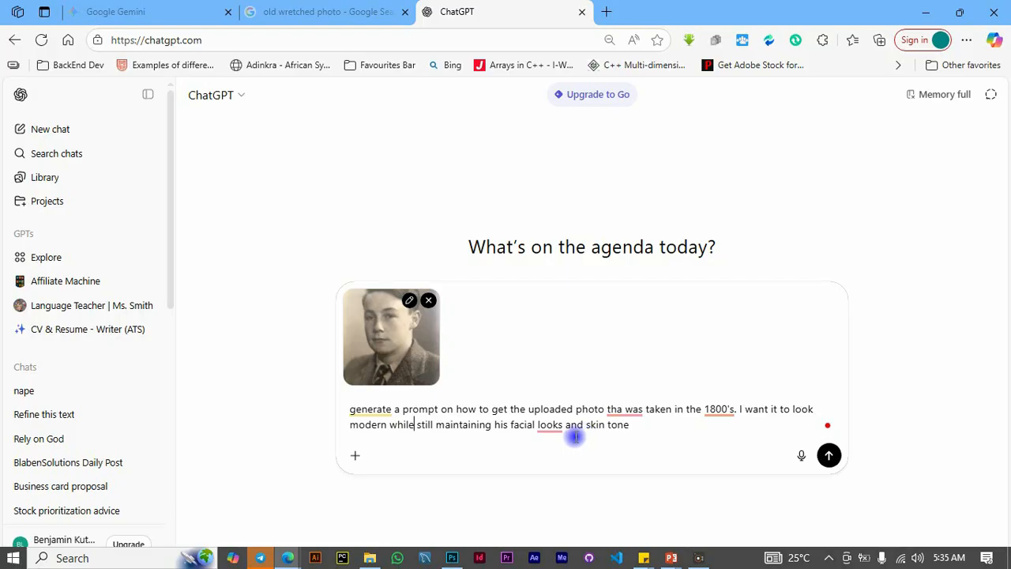
click(827, 456)
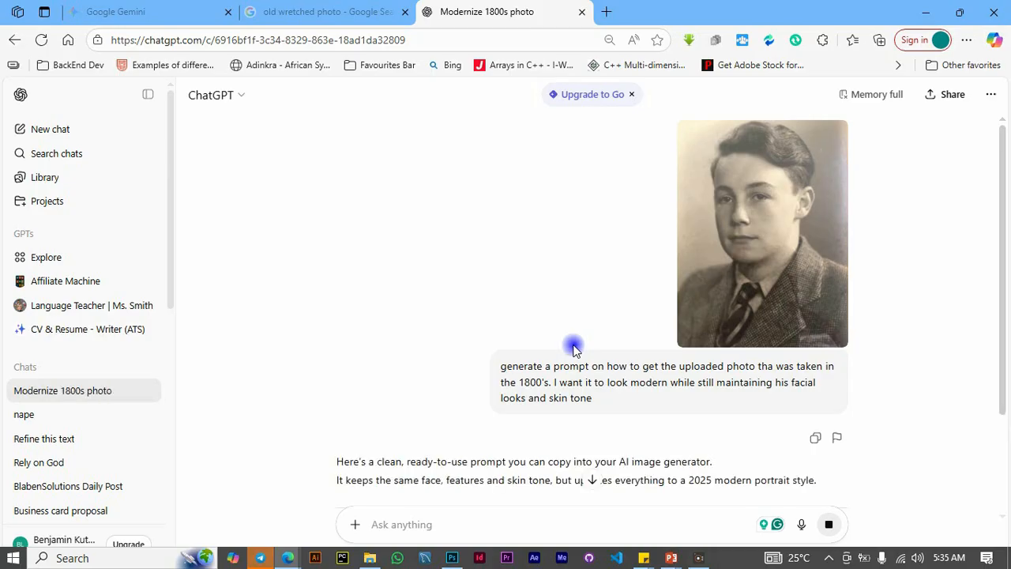
Review the generated "Recreate this vintage portrait as a modern 2025 photograph" prompt, switch to Gemini and paste it into a new message.
scroll(574, 352, down, 2)
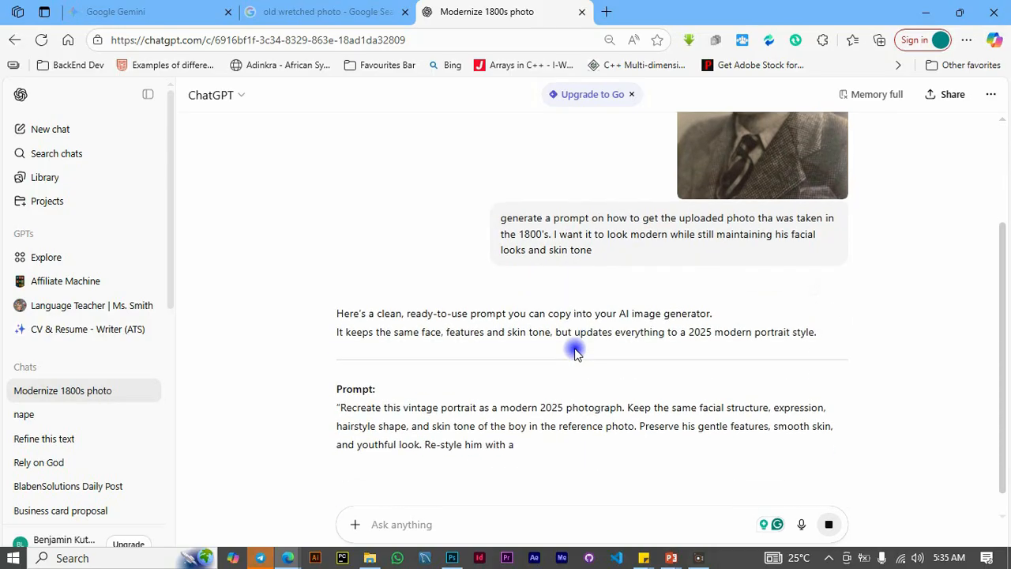
scroll(574, 352, down, 1)
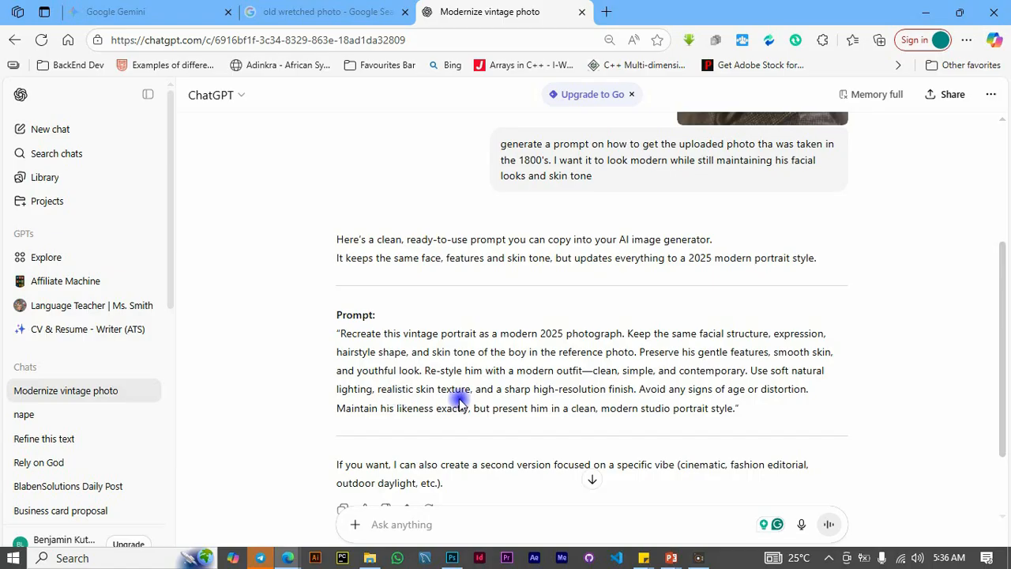
scroll(474, 395, down, 1)
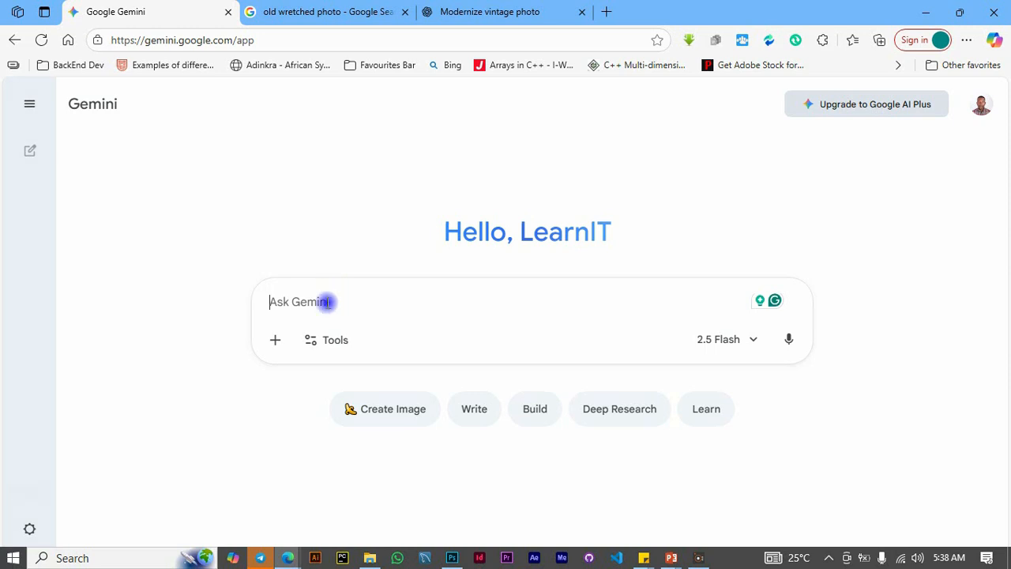
key(ctrl+v)
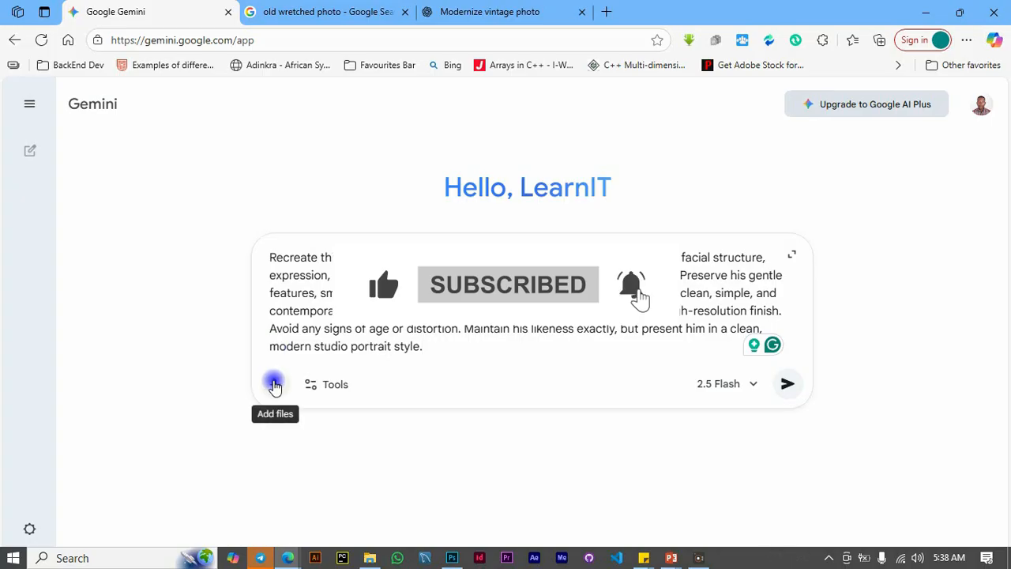
click(275, 384)
click(317, 311)
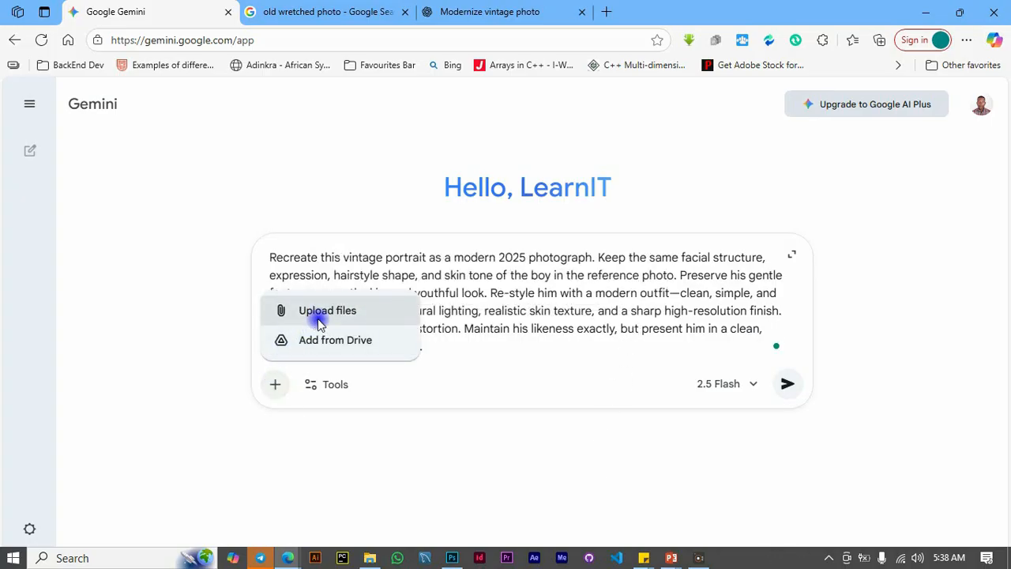
click(281, 254)
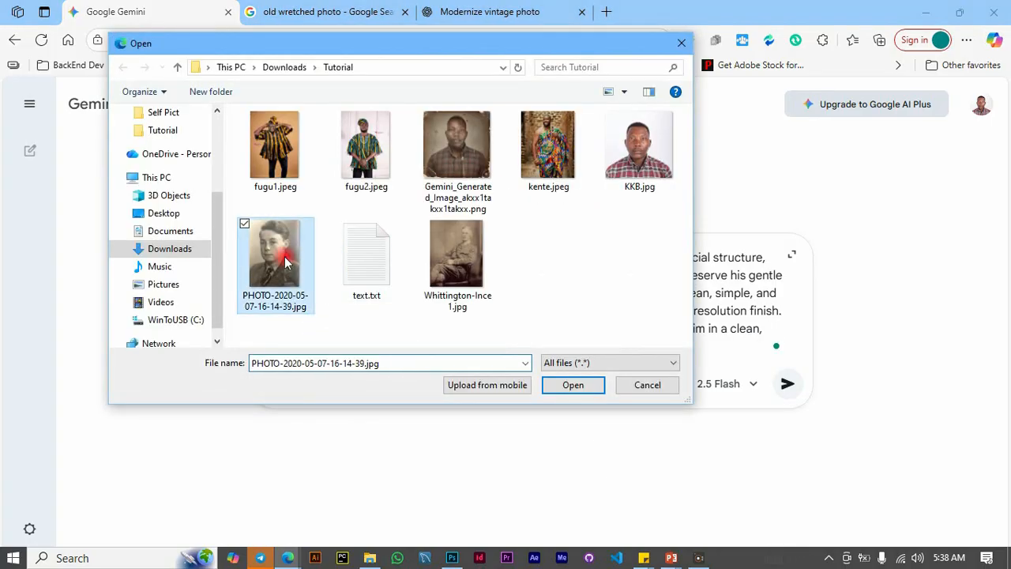
click(582, 384)
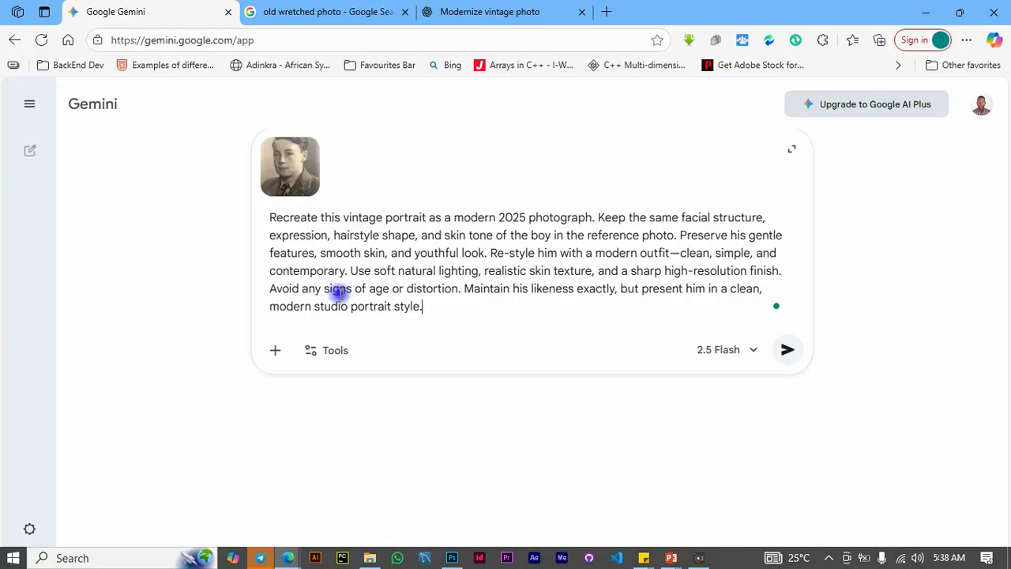
click(789, 357)
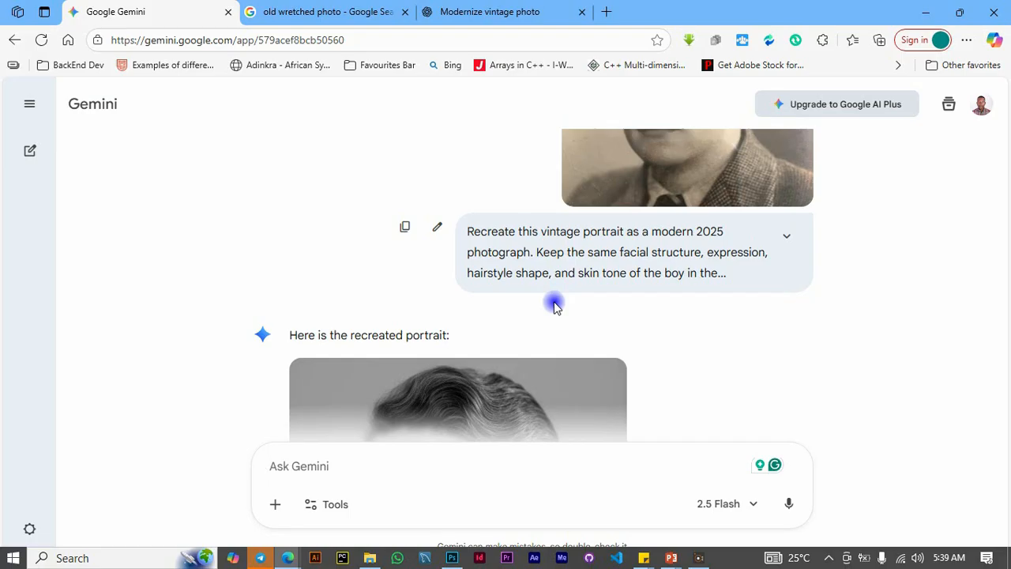
Compare the recreated portrait's face, hair and outfit with the original vintage photo in the conversation.
scroll(553, 307, up, 2)
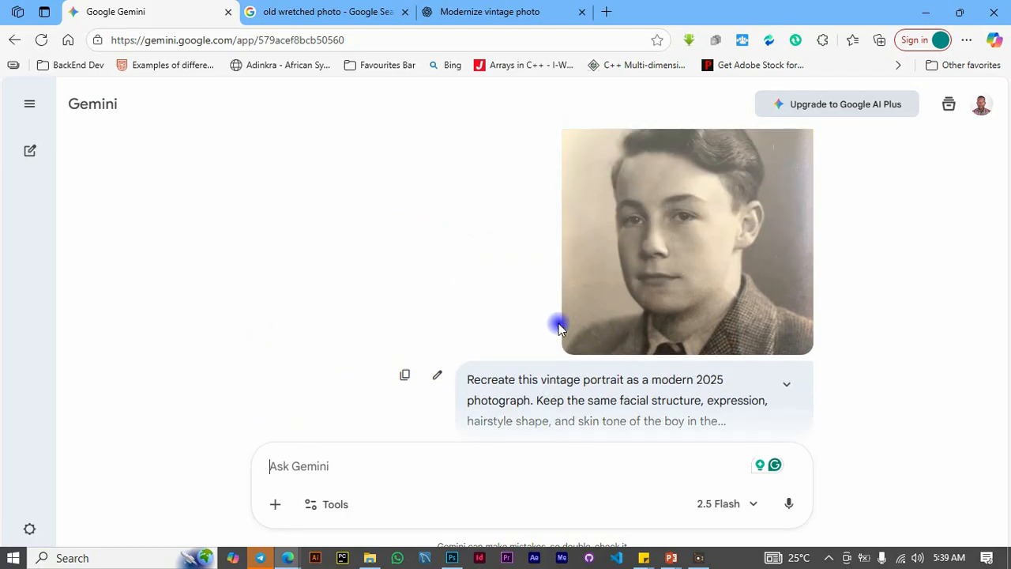
scroll(561, 325, down, 2)
scroll(565, 326, down, 4)
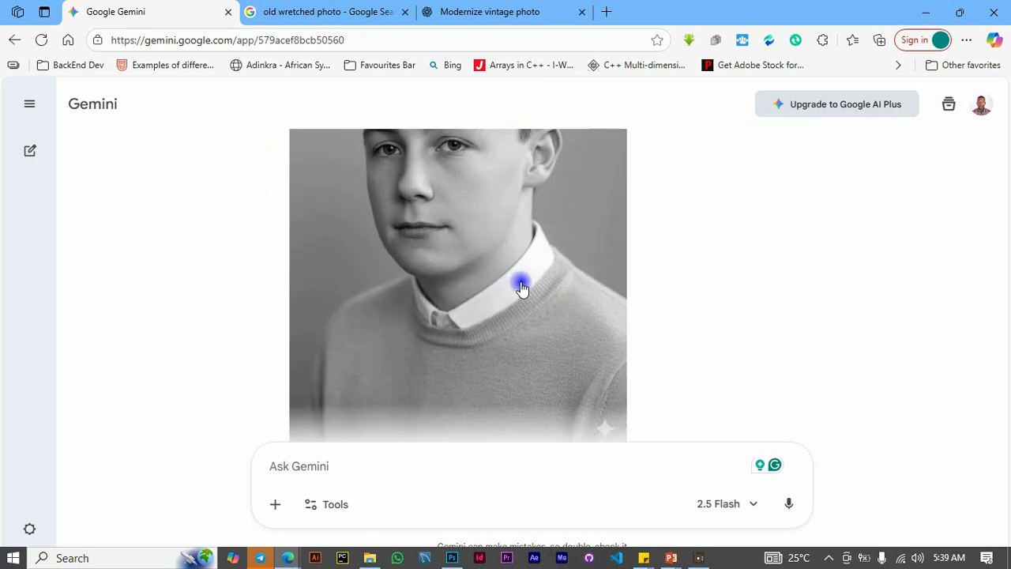
scroll(520, 288, up, 1)
scroll(523, 286, up, 2)
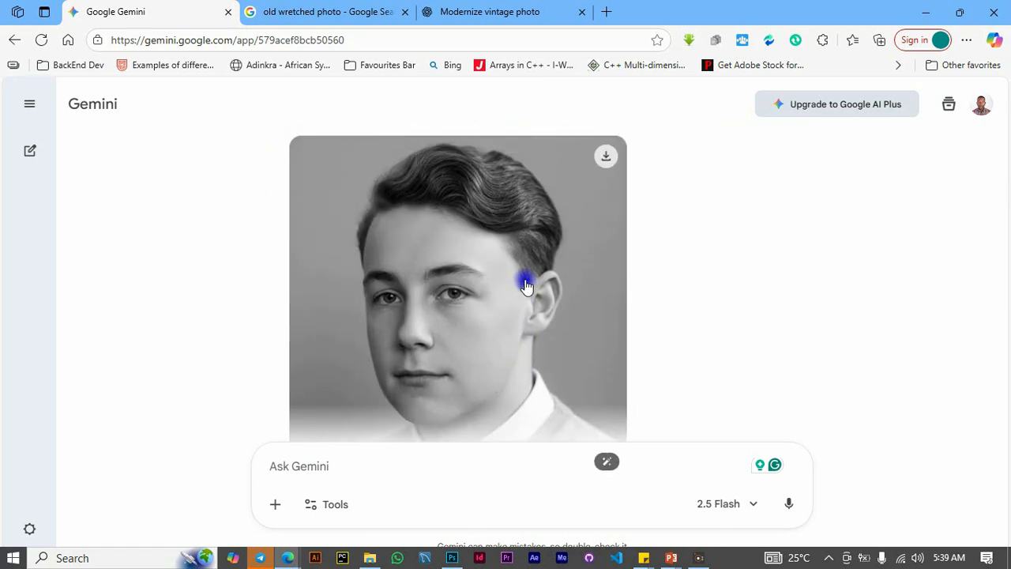
scroll(529, 286, up, 5)
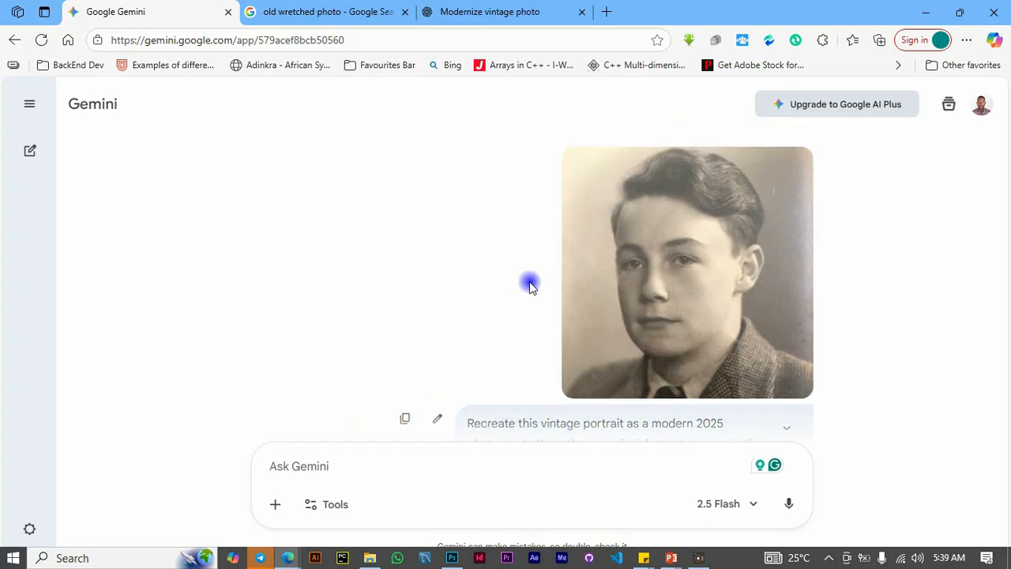
scroll(531, 289, down, 2)
scroll(533, 288, down, 2)
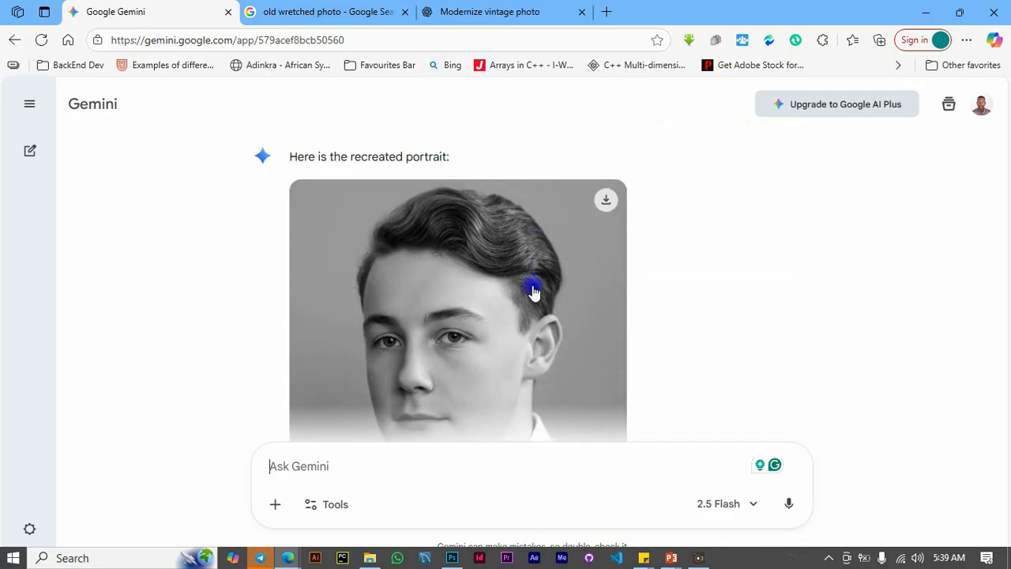
scroll(530, 286, down, 1)
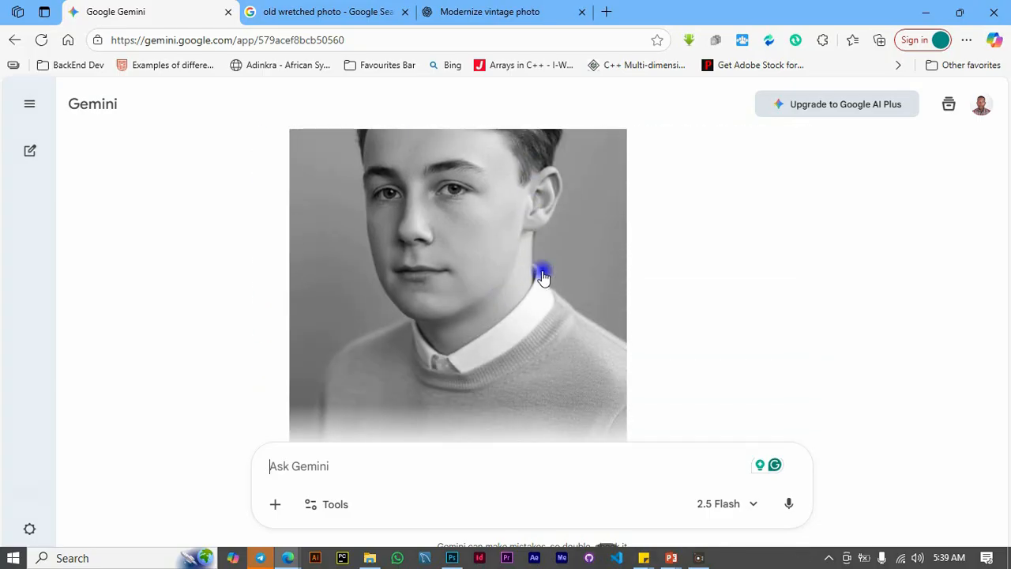
scroll(542, 275, up, 2)
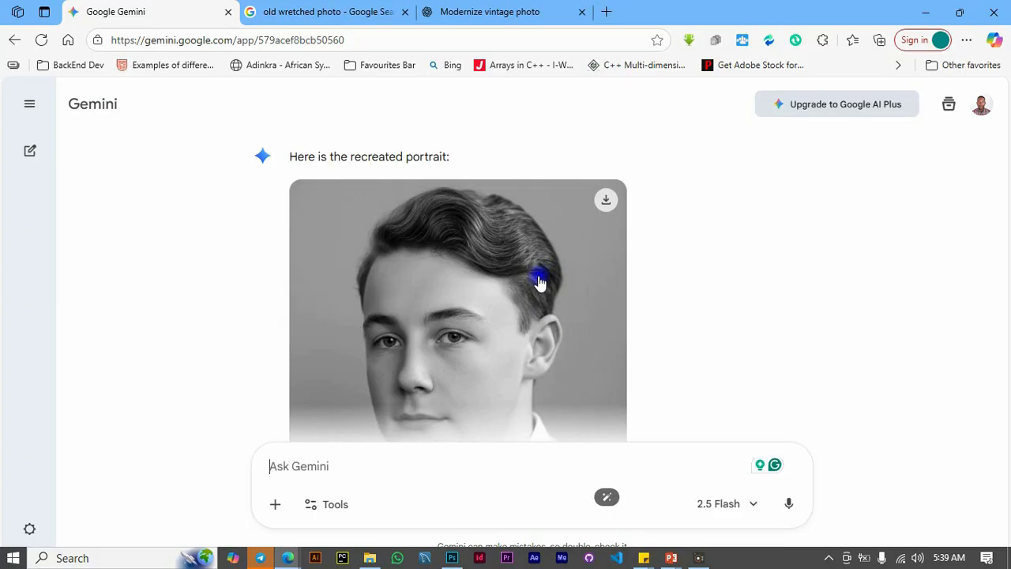
scroll(537, 292, down, 2)
scroll(535, 301, down, 1)
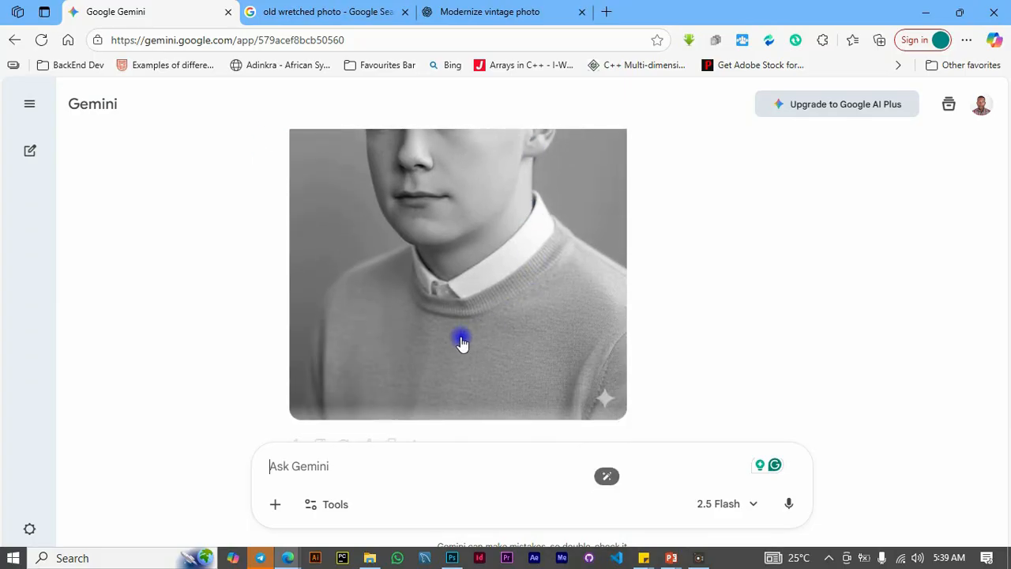
Ask Gemini "Can we add some colors?" as a follow-up on the recreated portrait.
click(348, 465)
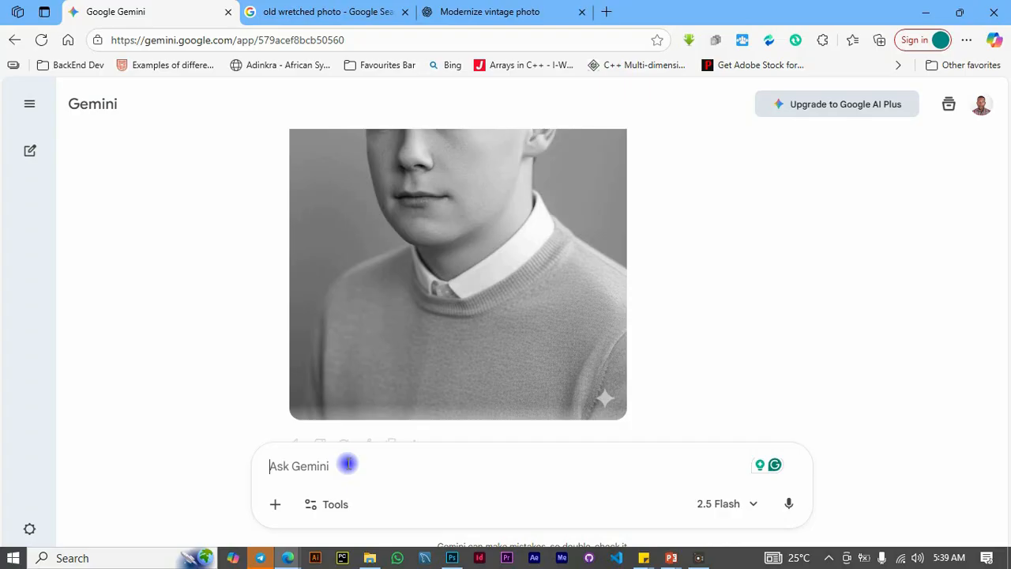
text(Can we a)
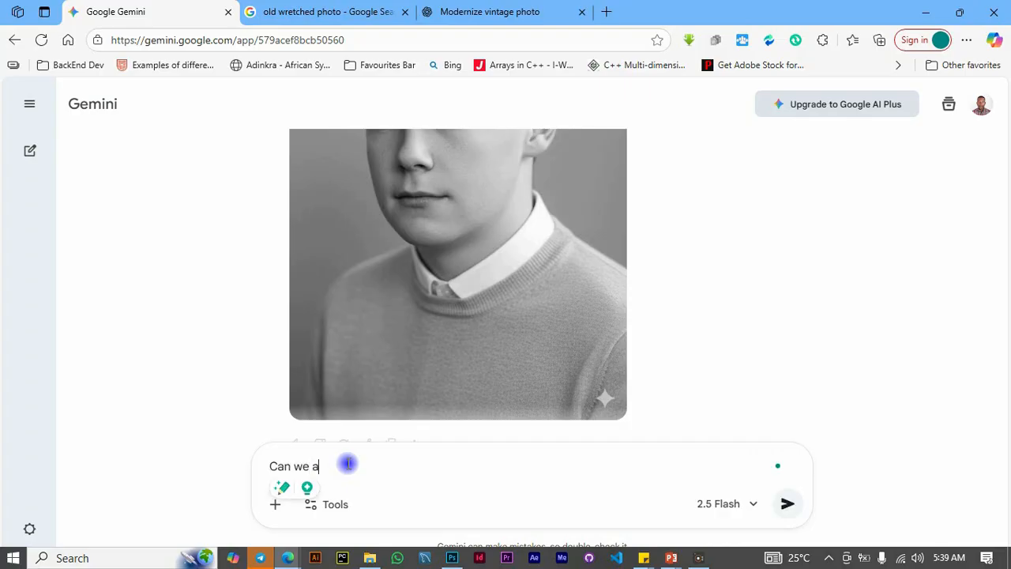
text(dd some colors?)
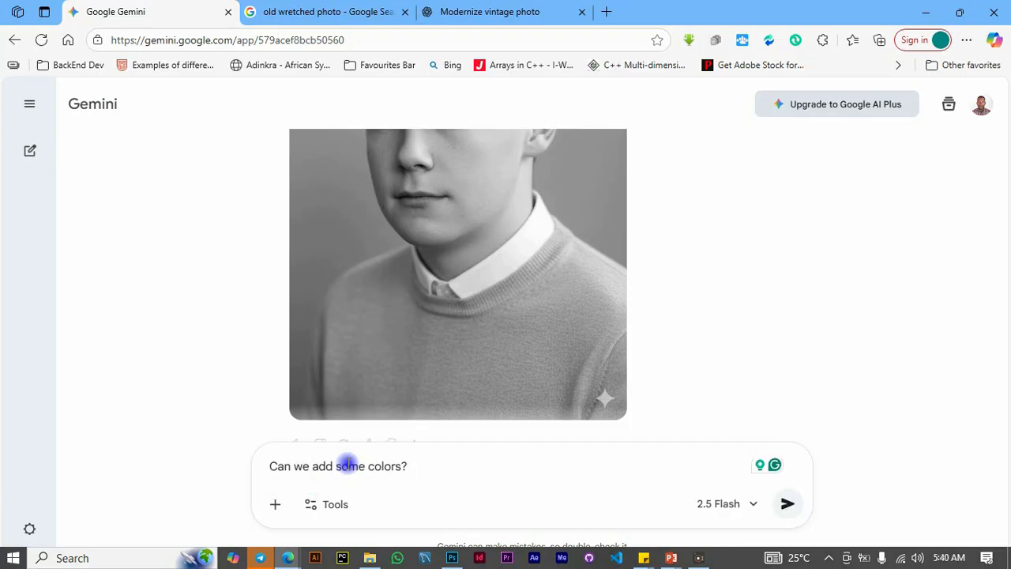
key(Return)
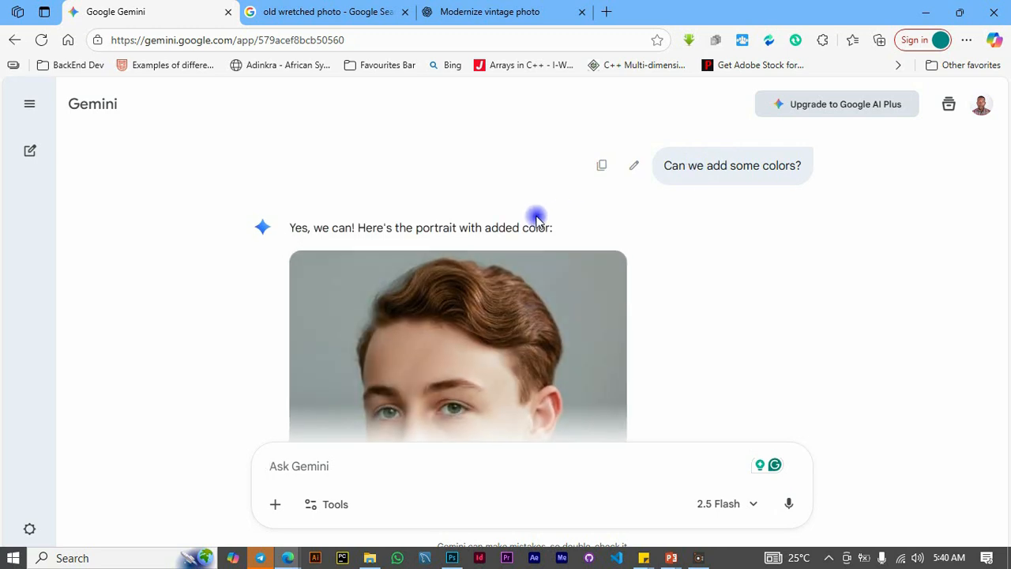
Examine the colorized portrait and expand the full original prompt to compare its modern outfit instructions with the result.
scroll(605, 277, down, 5)
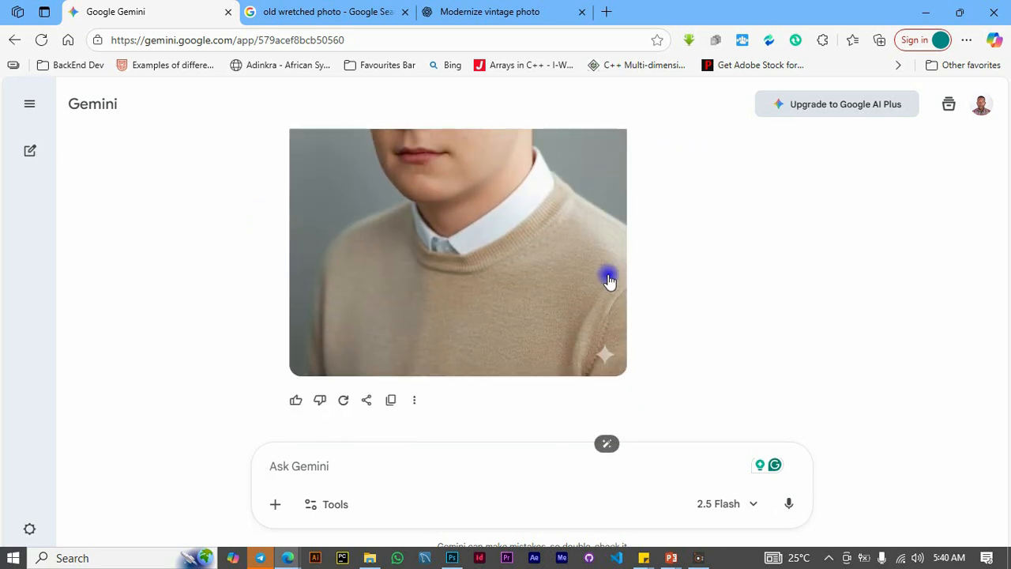
scroll(609, 281, up, 2)
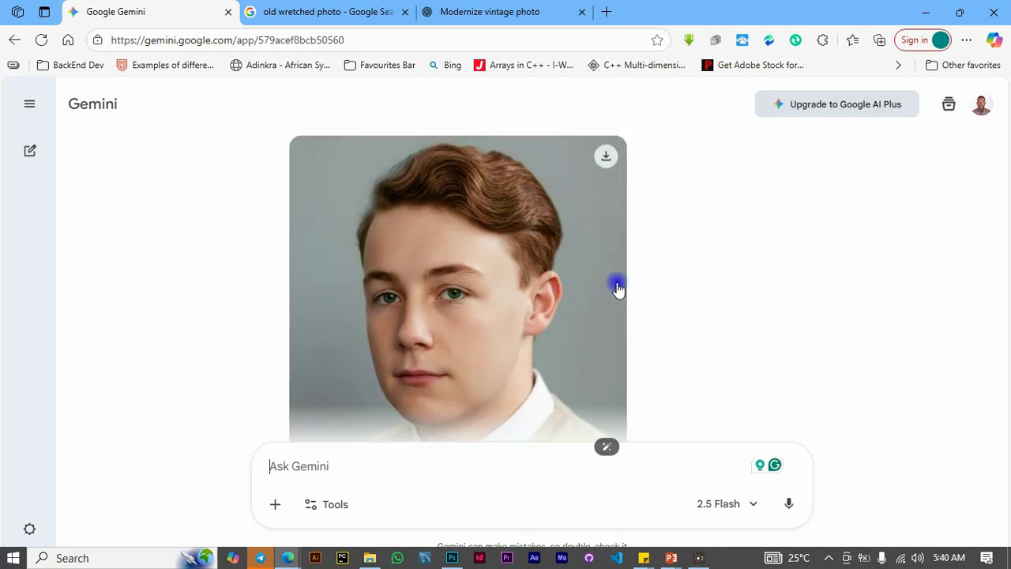
scroll(606, 280, down, 1)
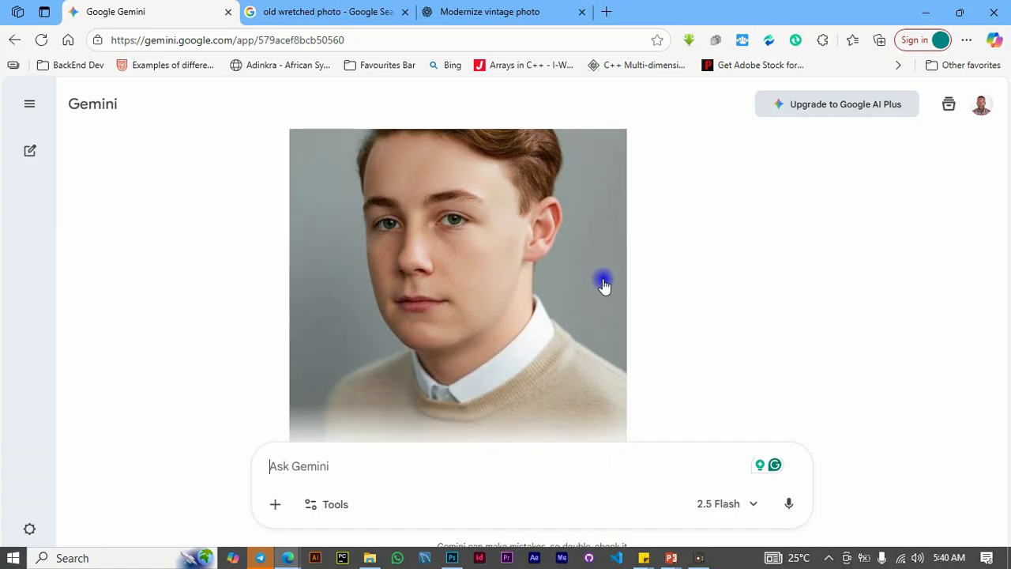
scroll(568, 273, down, 1)
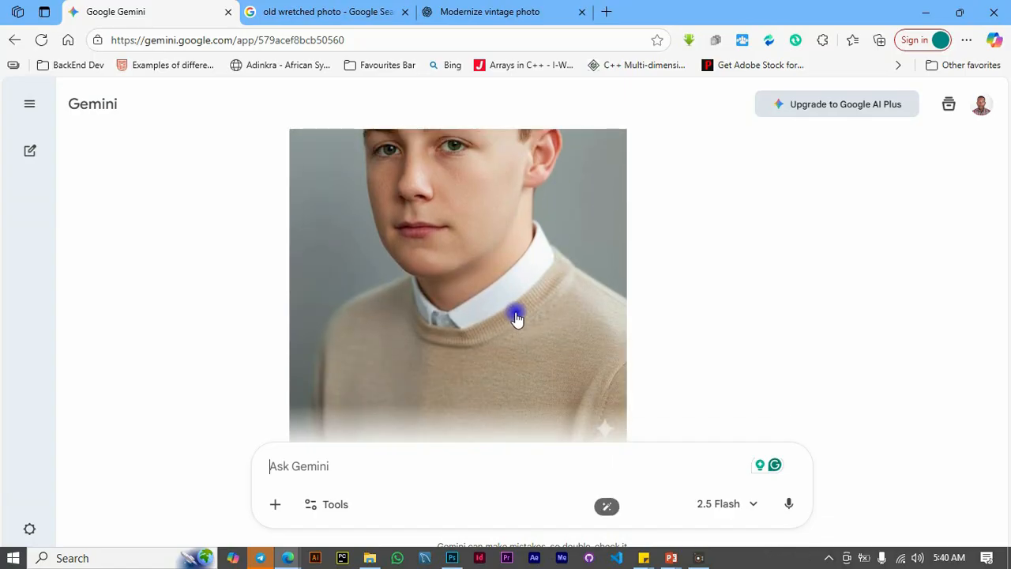
scroll(583, 305, up, 3)
scroll(597, 304, up, 12)
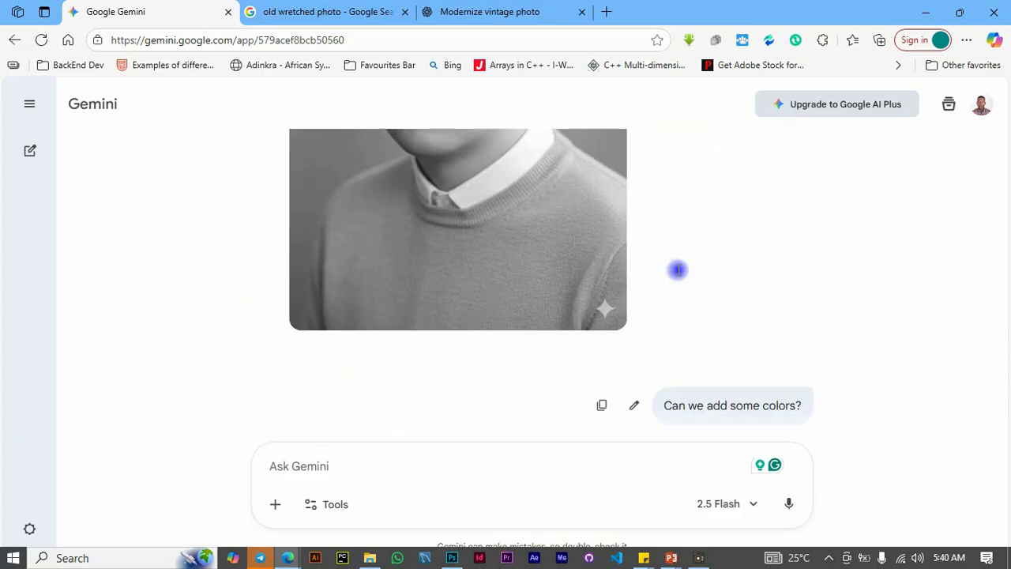
scroll(679, 273, up, 1)
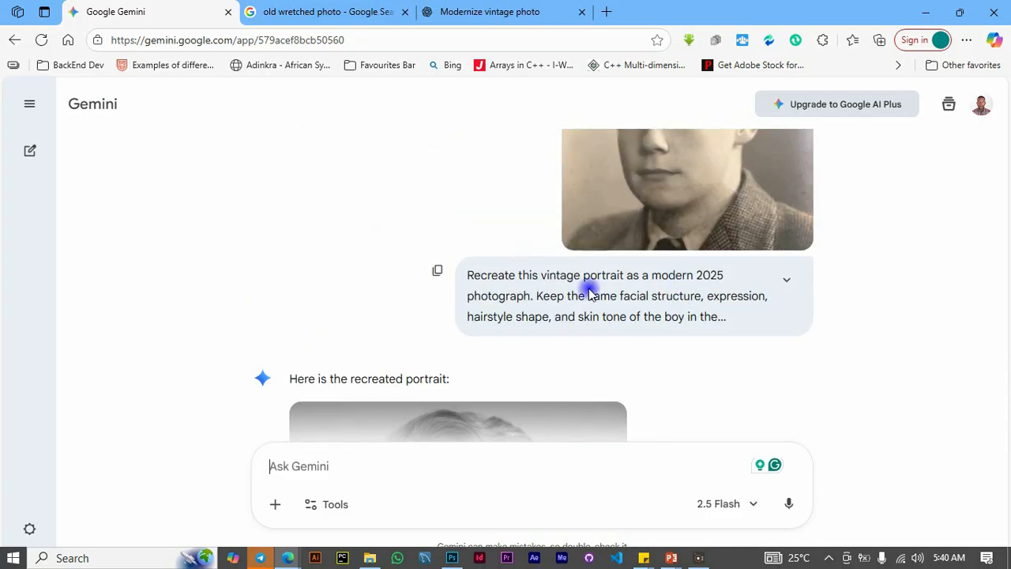
click(786, 278)
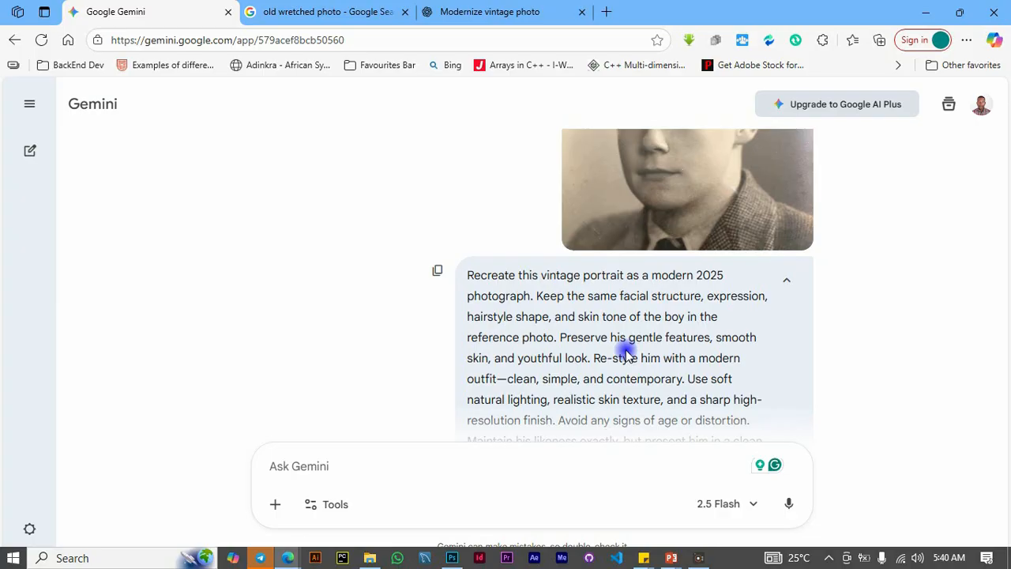
scroll(626, 356, down, 6)
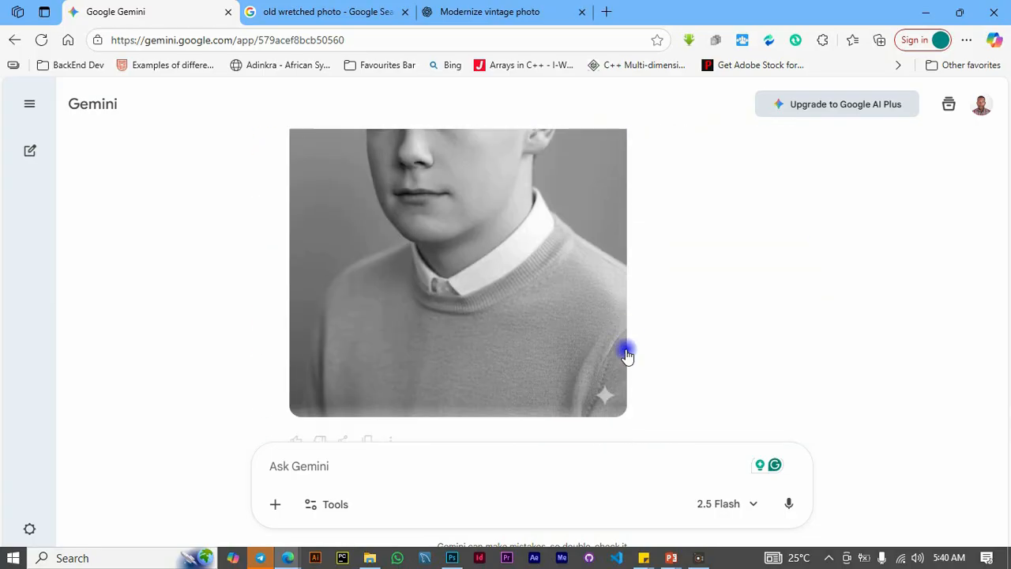
scroll(626, 356, down, 8)
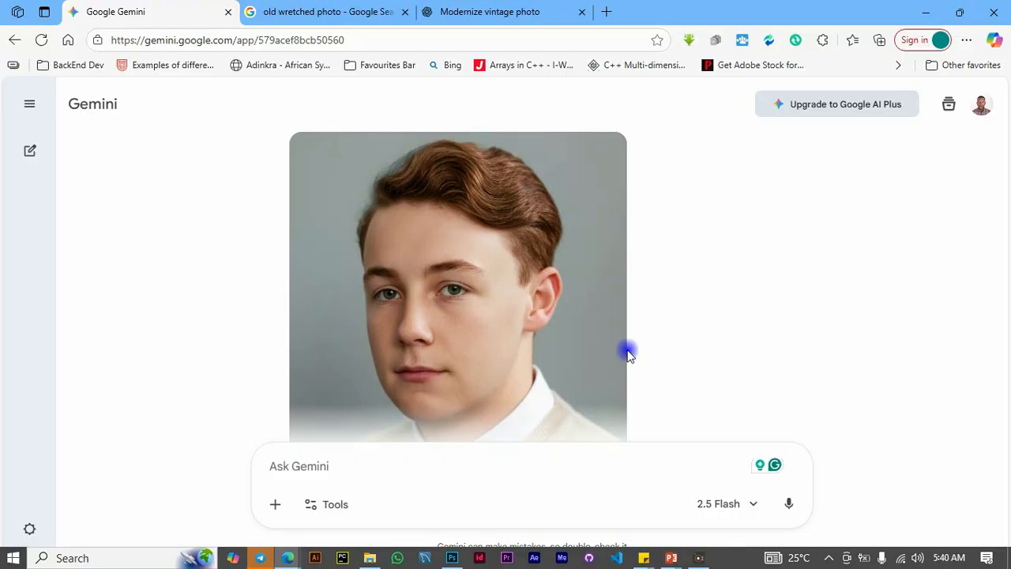
scroll(629, 351, down, 3)
scroll(577, 346, up, 1)
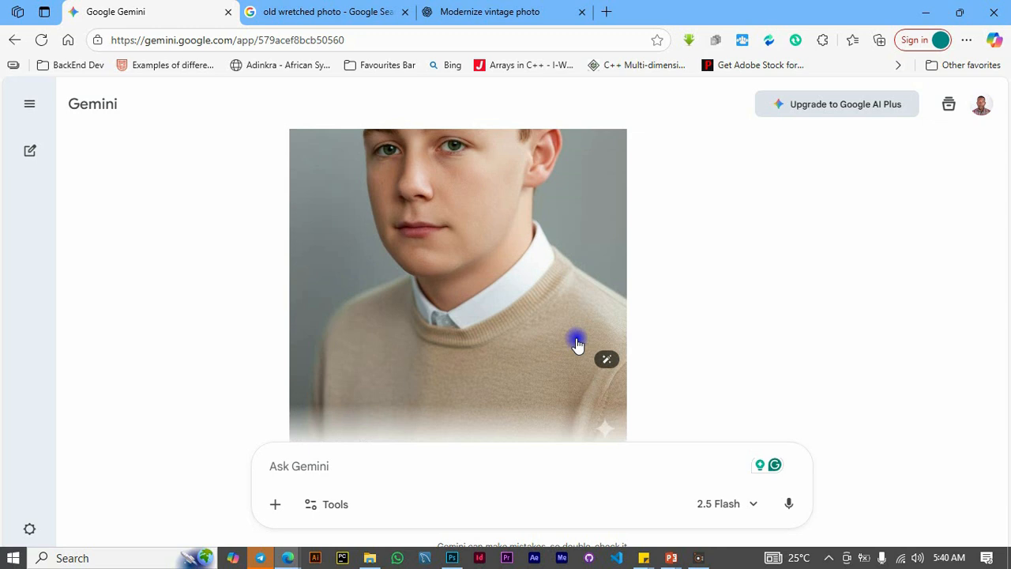
scroll(576, 345, down, 1)
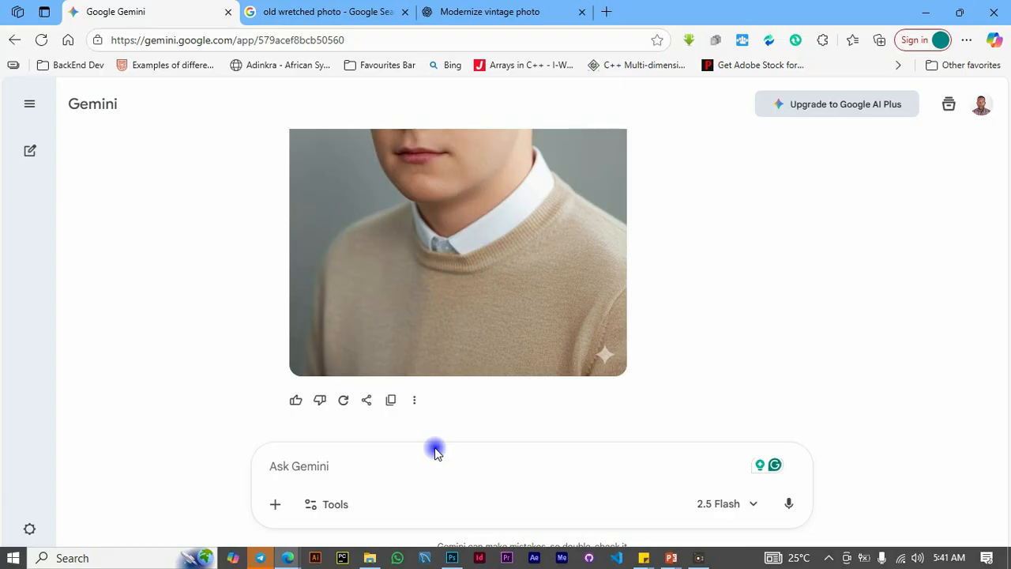
Ask Gemini to "change the outfit to a suit and a tie just like the one in the original photo".
click(376, 469)
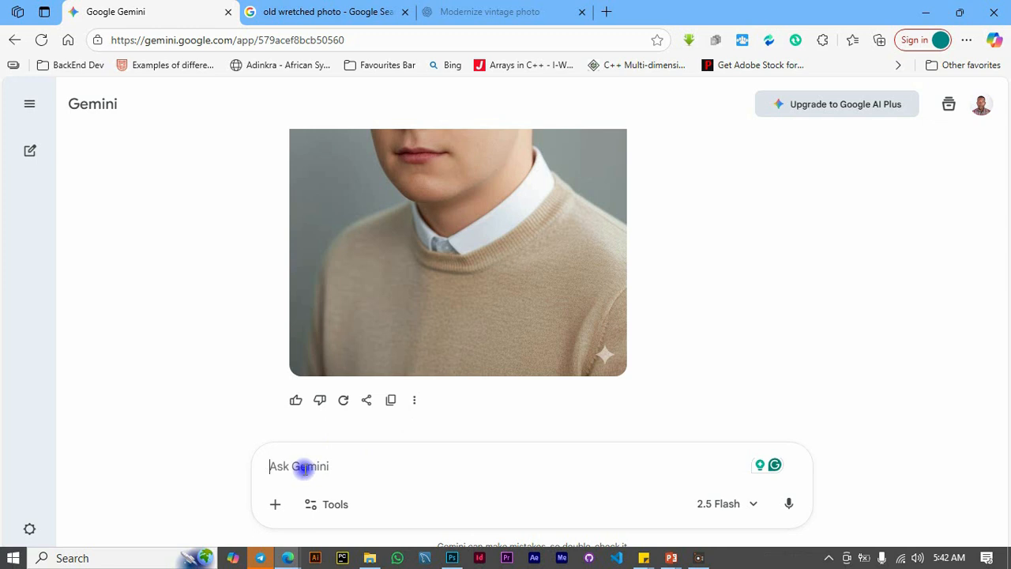
text(chat)
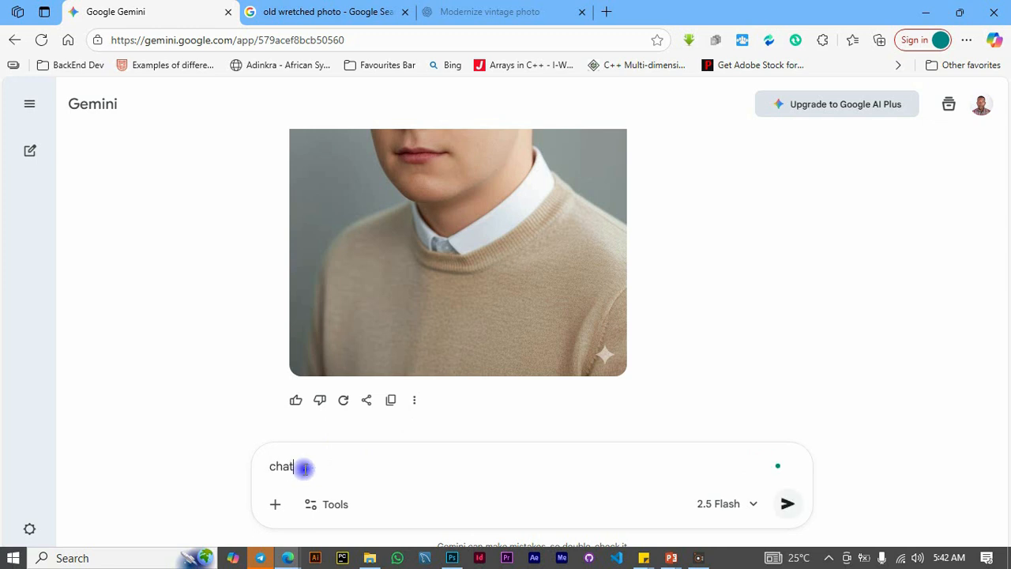
text(nge the outfit to a suit and a tie just like the one in the original photo)
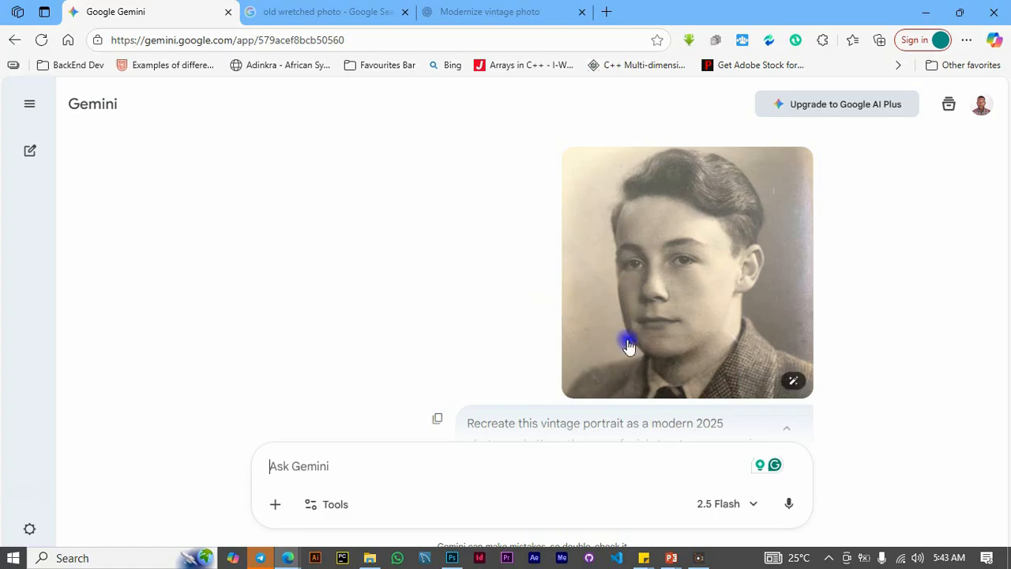
Download the suit-and-tie version of the portrait and show the downloaded PNG in its folder.
scroll(640, 338, down, 10)
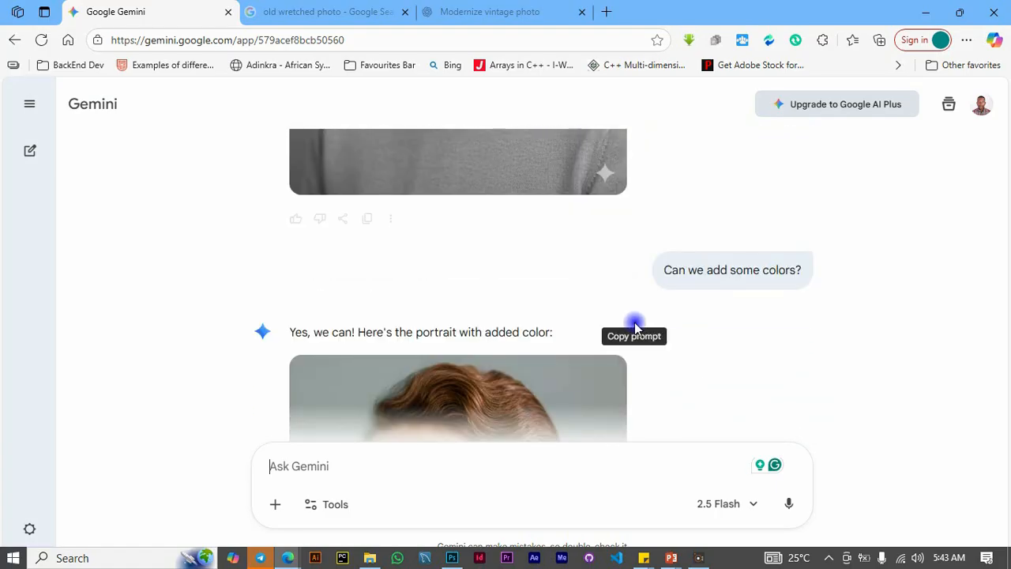
scroll(585, 355, down, 10)
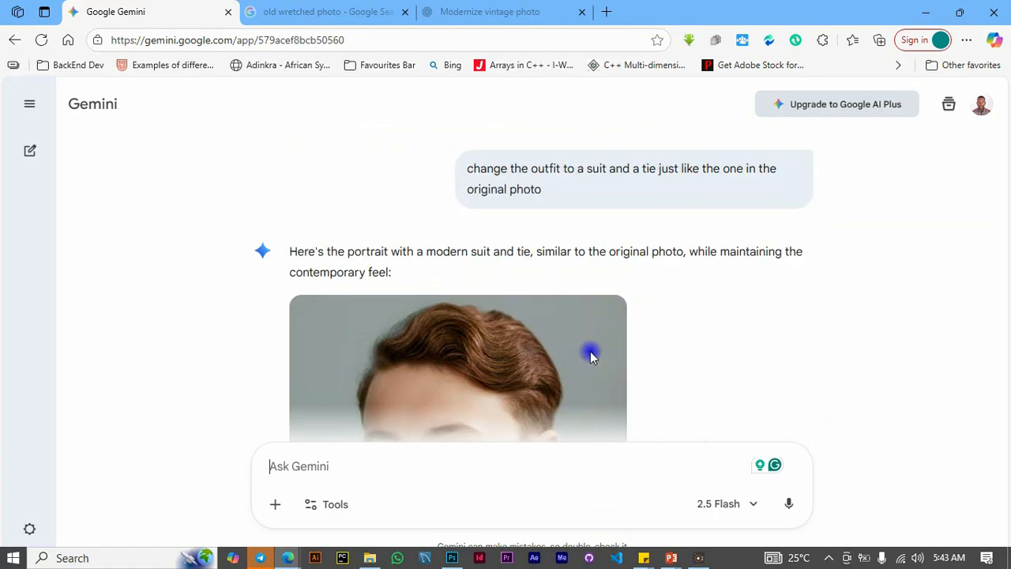
scroll(592, 356, down, 3)
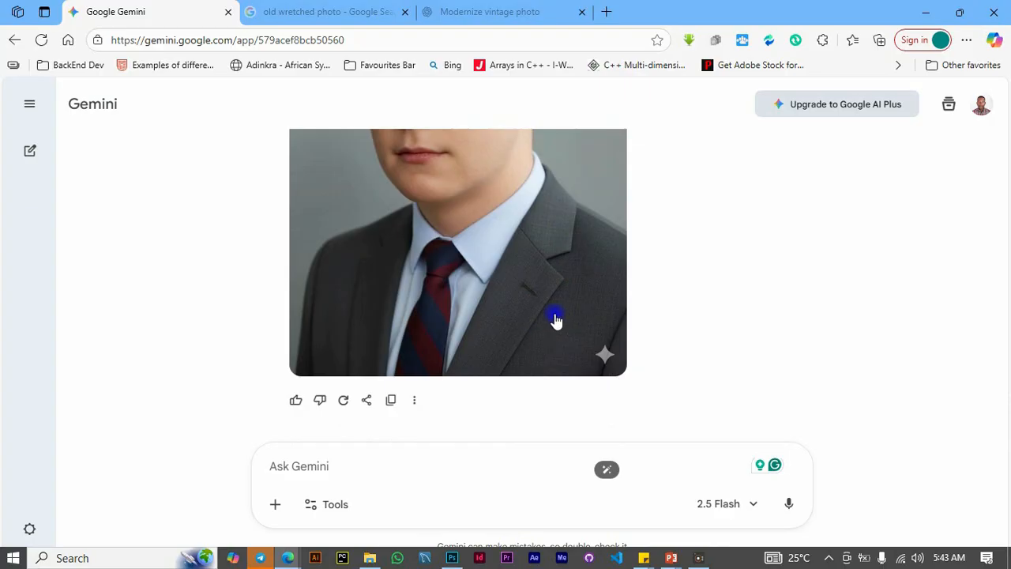
scroll(553, 314, up, 5)
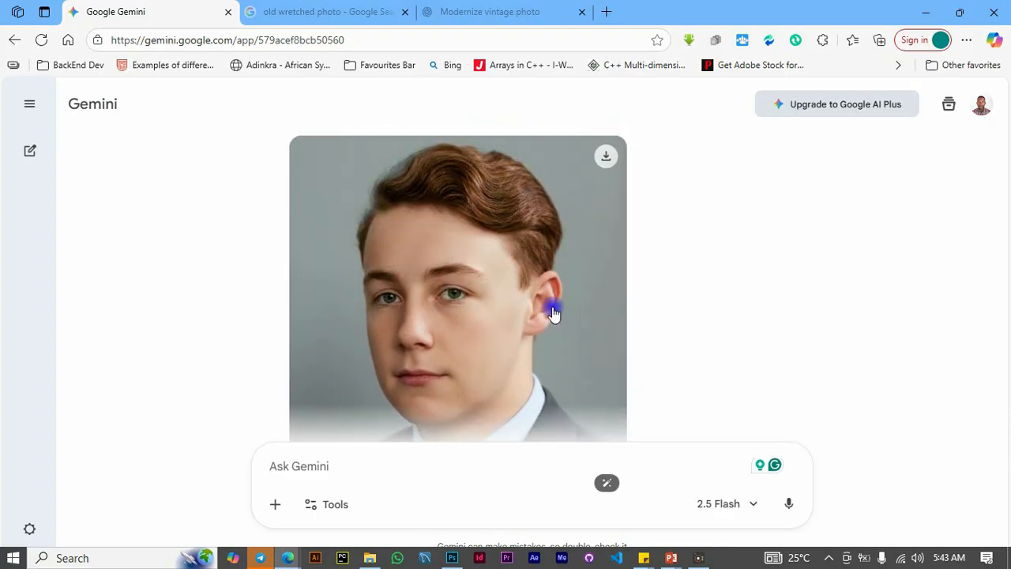
scroll(545, 316, down, 1)
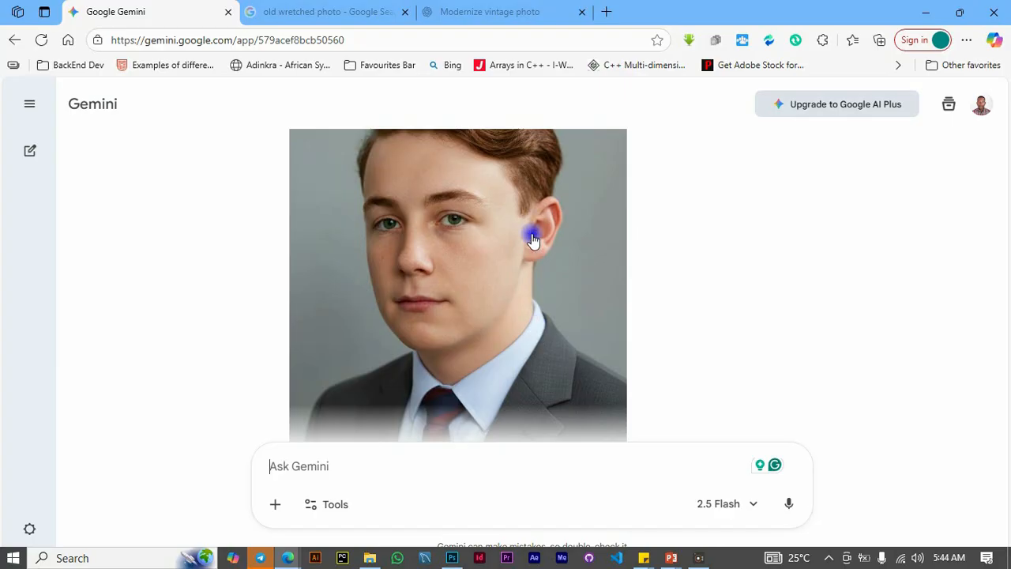
scroll(551, 255, up, 2)
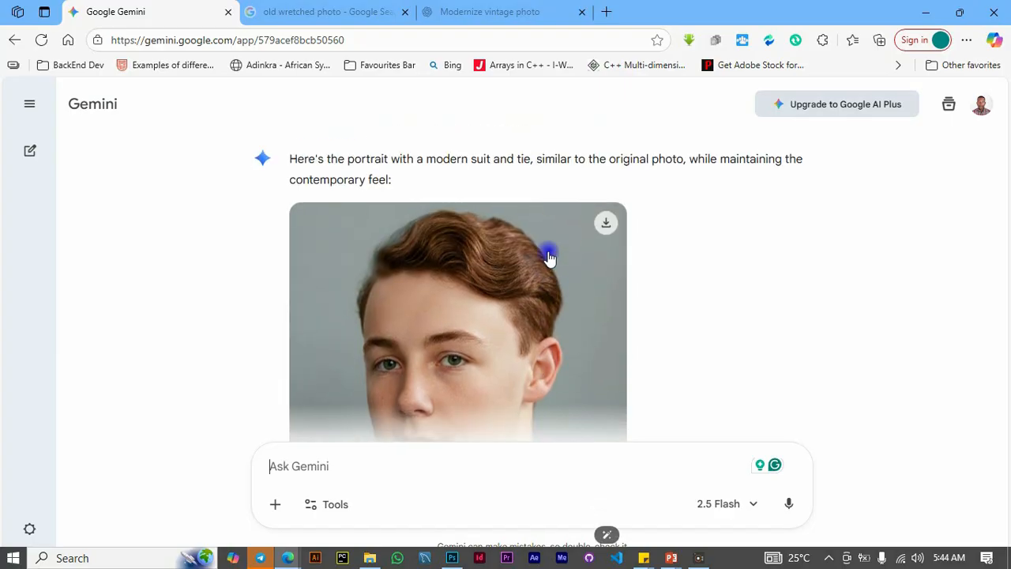
click(610, 228)
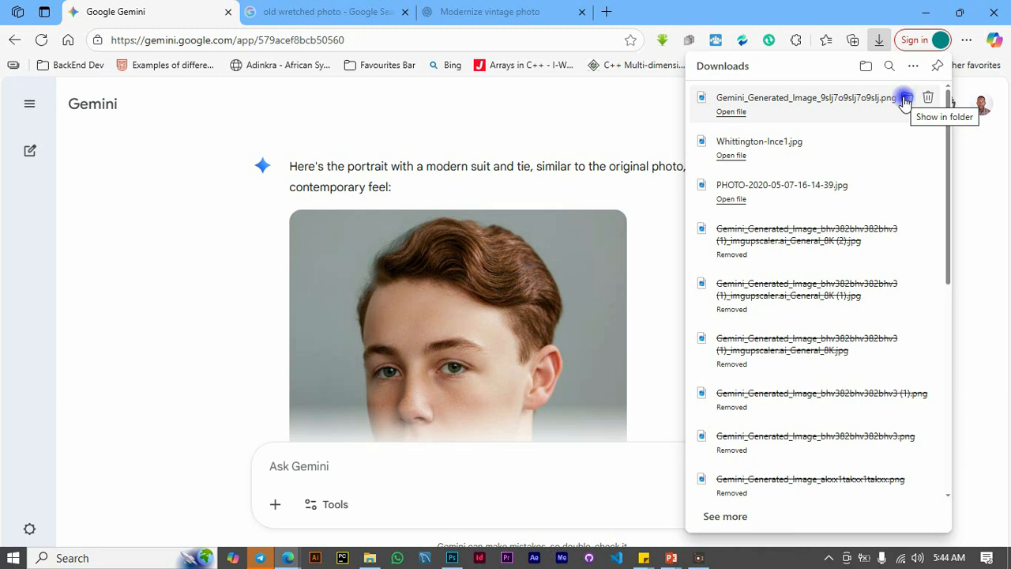
click(906, 101)
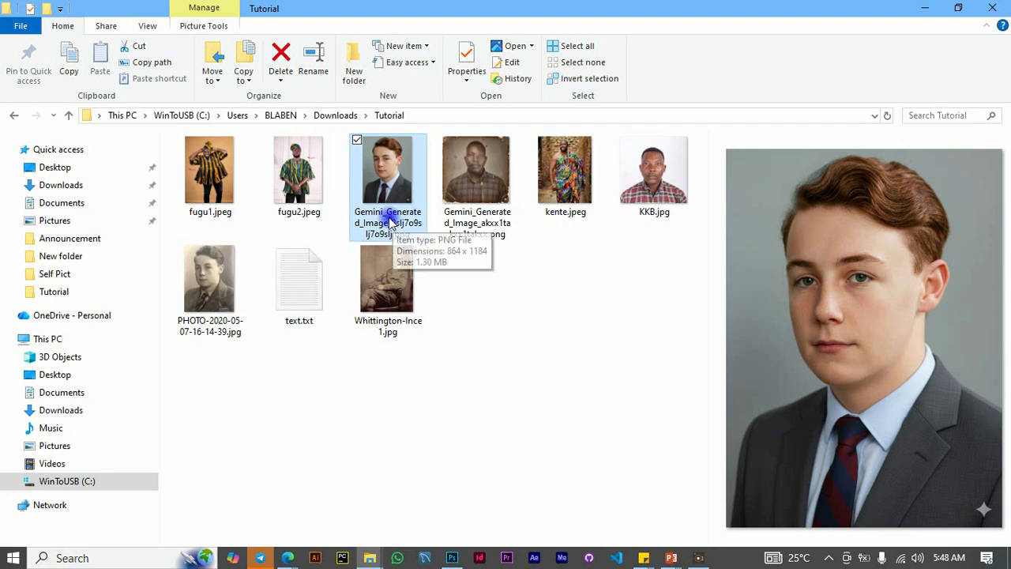
Switch to the browser, search Google for "image upscaler", and open the ImgUpscaler AI result in a new tab.
key(alt+Tab)
click(336, 254)
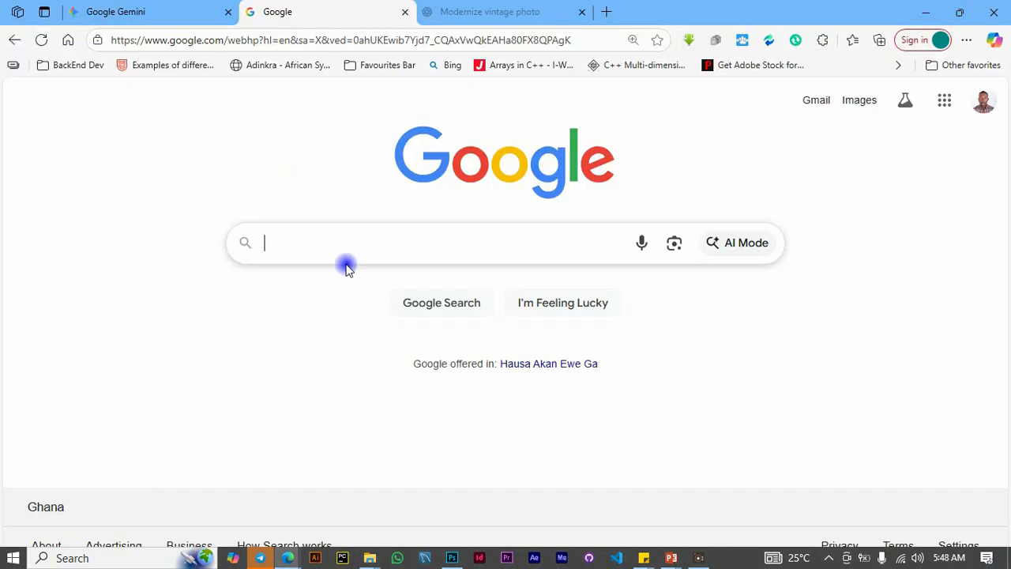
text(image)
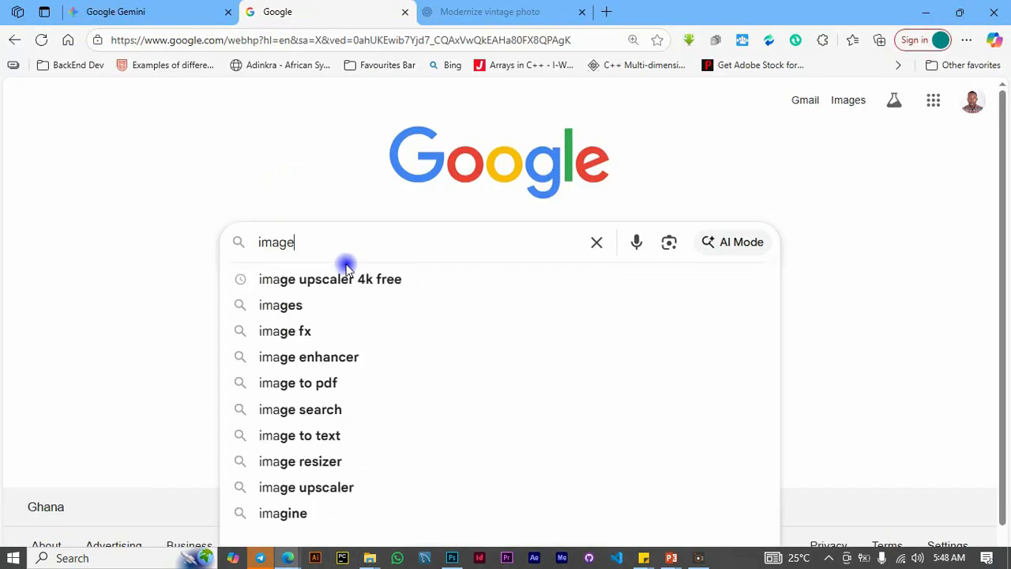
text( upscaler)
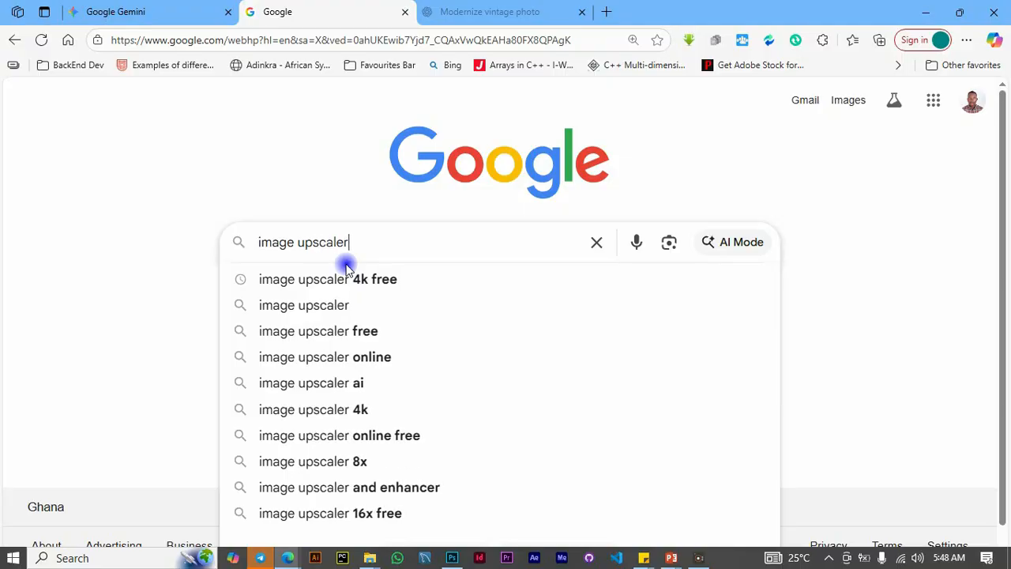
key(Return)
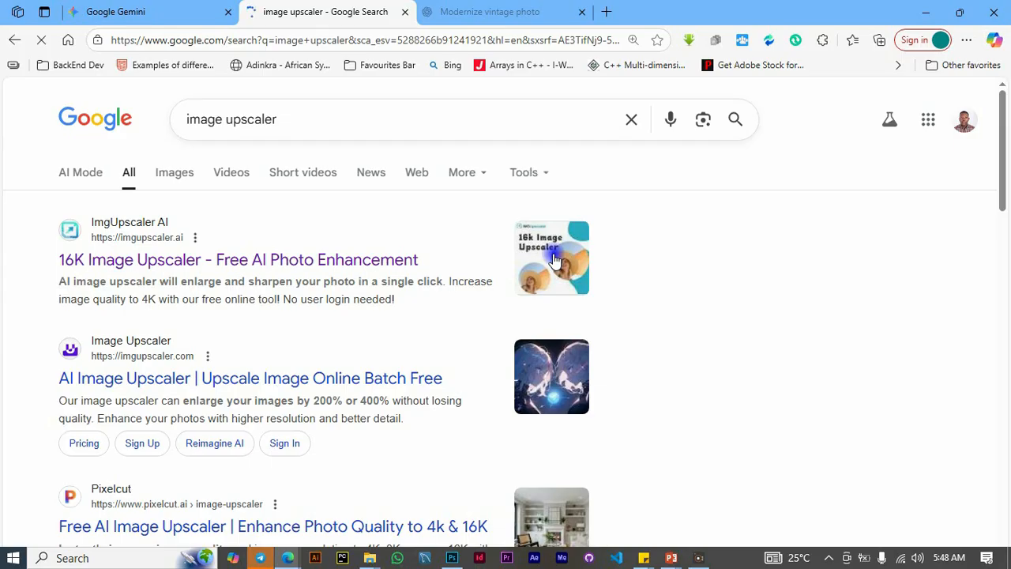
right_click(243, 262)
click(306, 278)
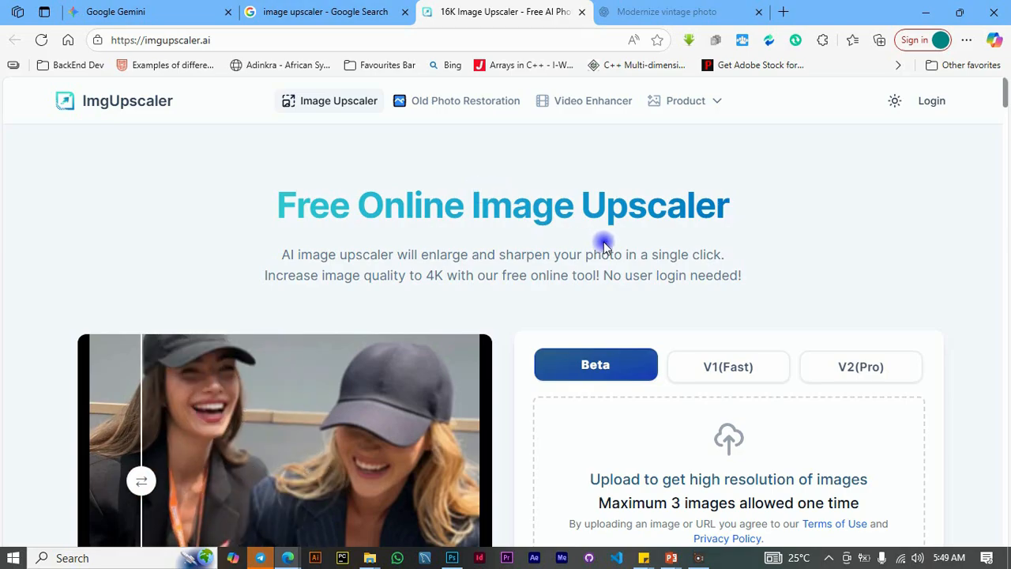
Upload Gemini_Generated_Image_9slj7o9slj7o9slj.png from the Tutorial folder to the image upscaler.
scroll(615, 248, down, 4)
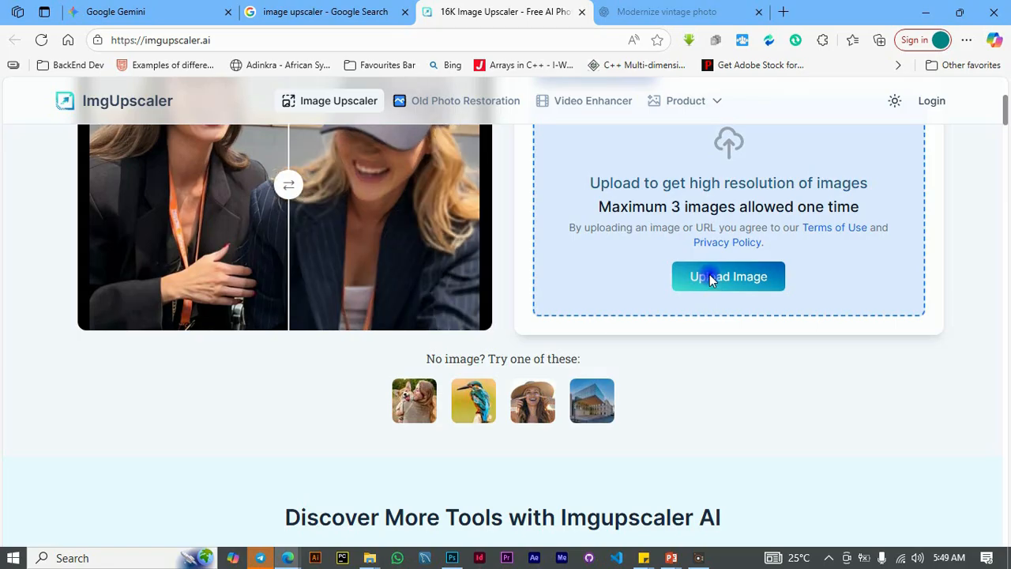
click(709, 274)
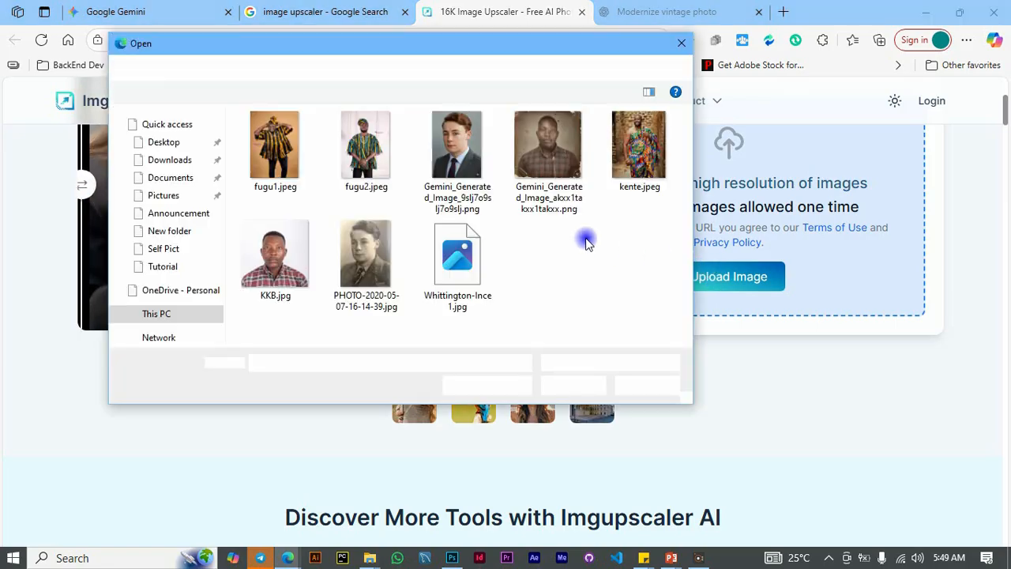
click(460, 146)
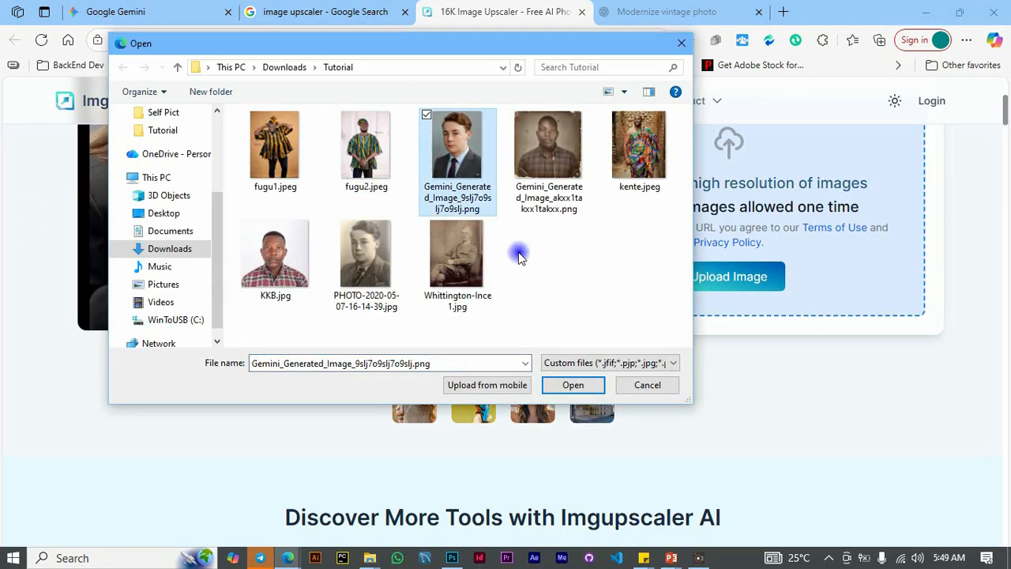
click(574, 385)
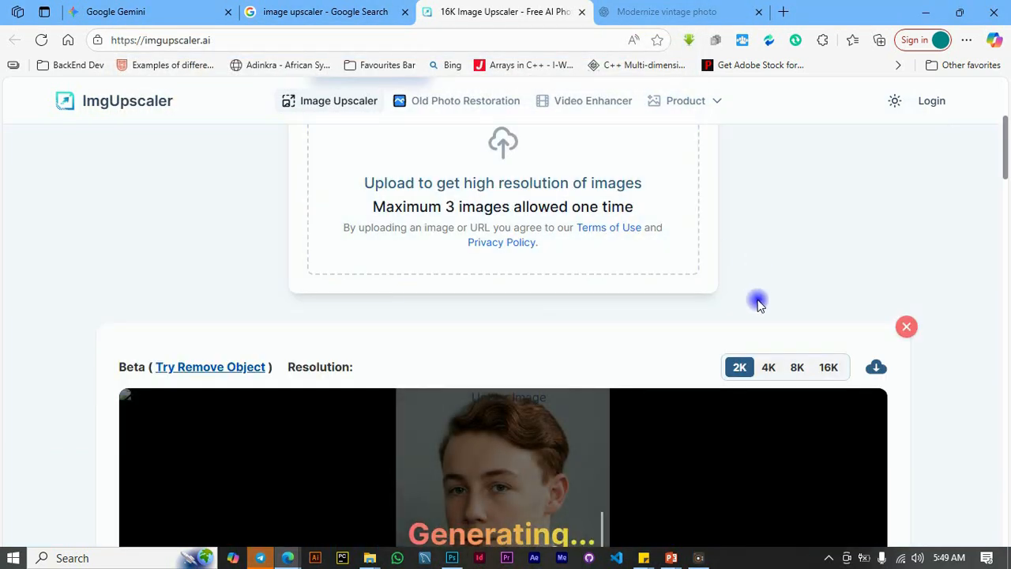
Upscale the uploaded suit-and-tie portrait to 8K once its initial Beta processing is complete.
scroll(759, 300, down, 1)
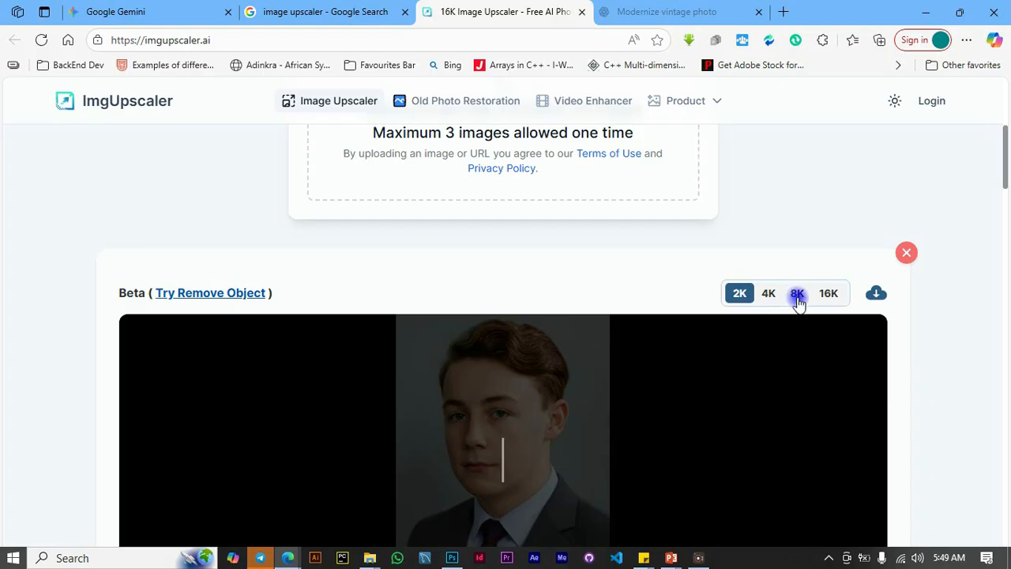
scroll(782, 300, down, 5)
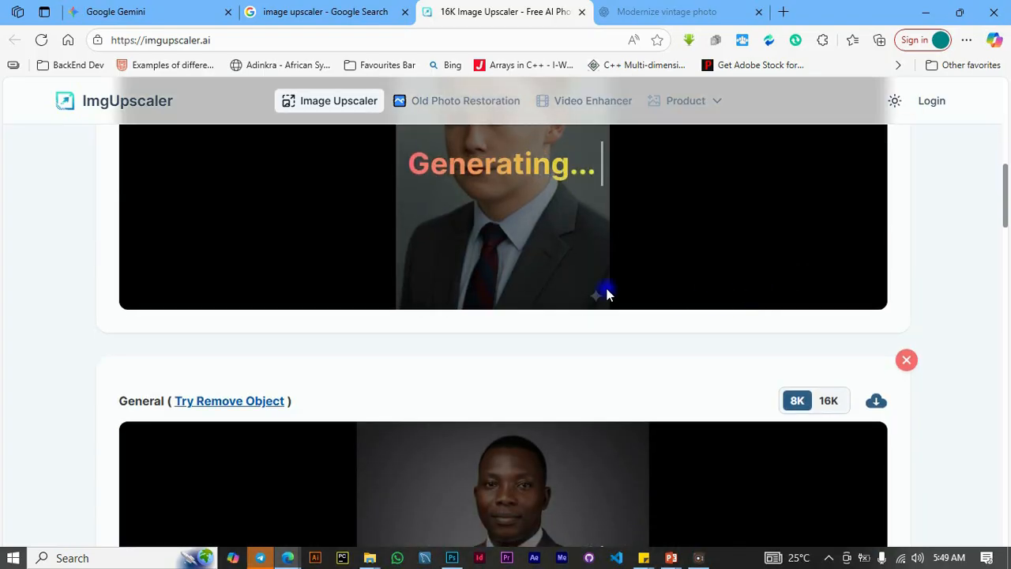
scroll(690, 289, up, 3)
scroll(699, 292, down, 3)
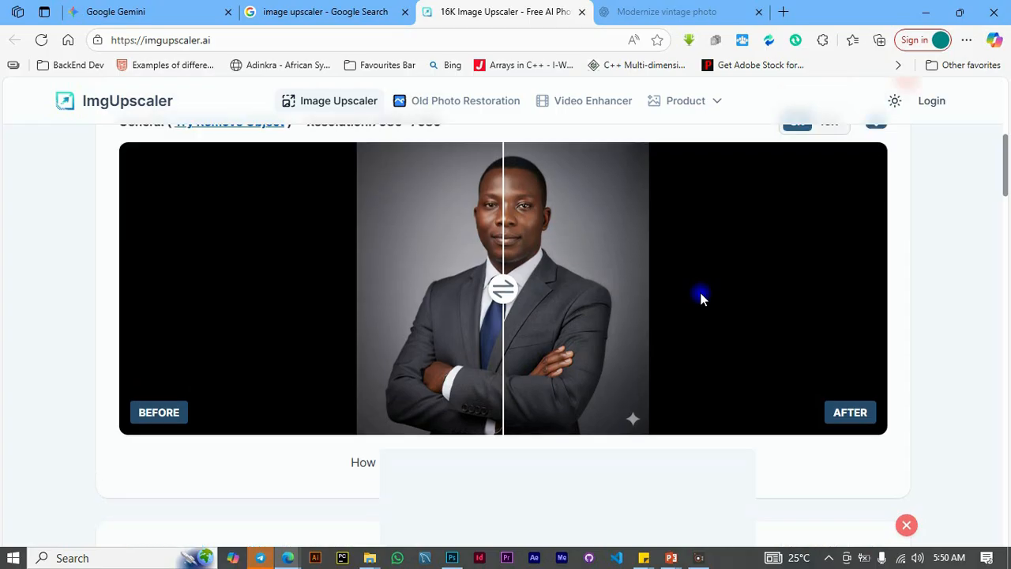
scroll(700, 298, down, 5)
scroll(701, 298, up, 5)
scroll(700, 298, up, 2)
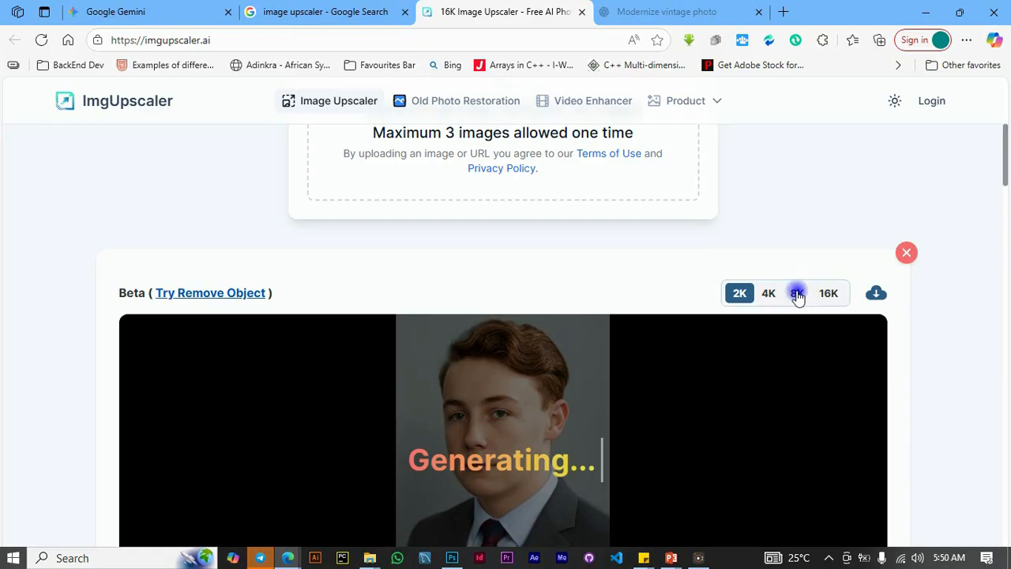
click(794, 291)
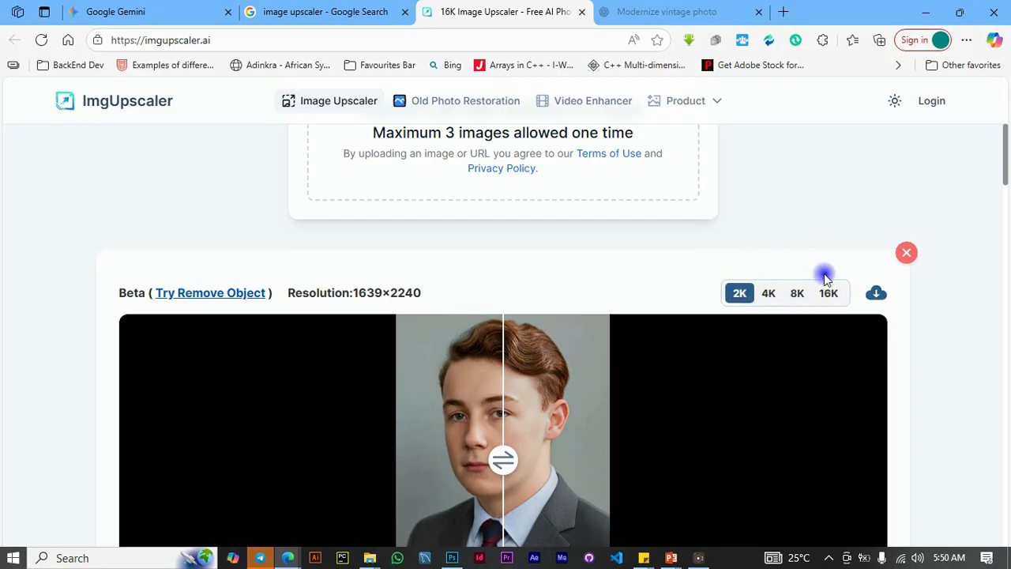
click(797, 293)
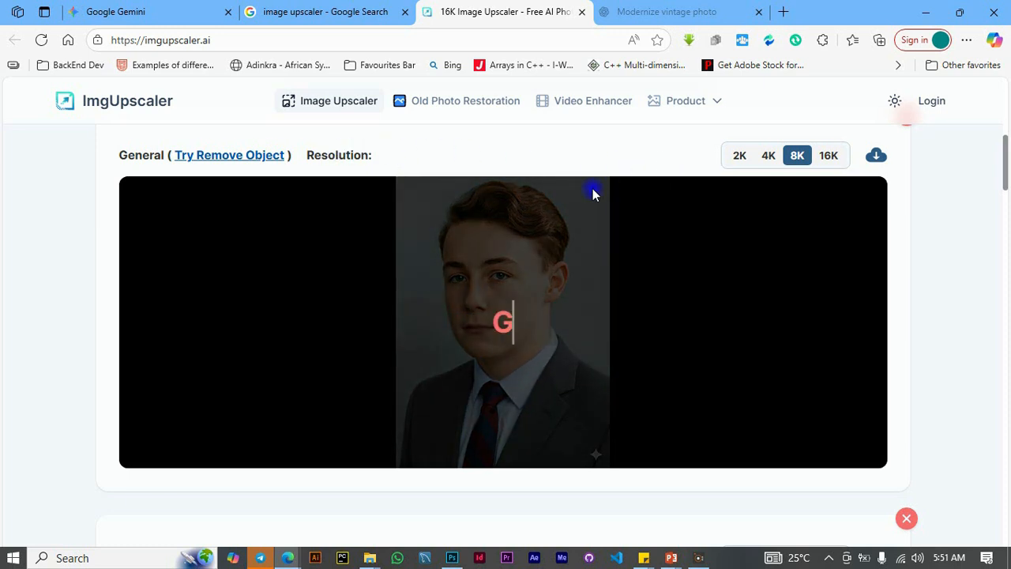
scroll(451, 196, up, 2)
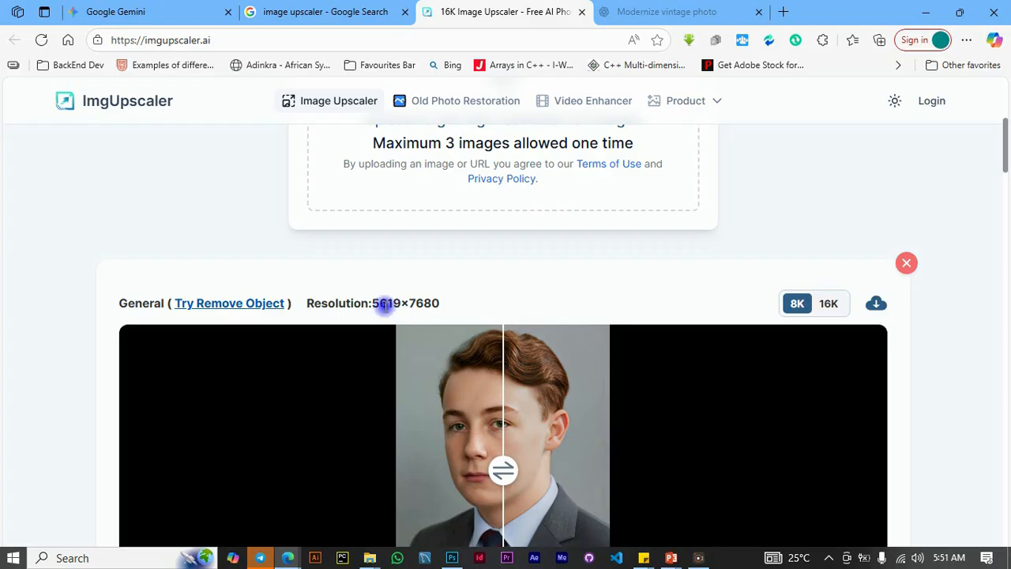
Download the 8K portrait and compare the original PNG with the upscaled file in the Tutorial folder's preview.
click(874, 306)
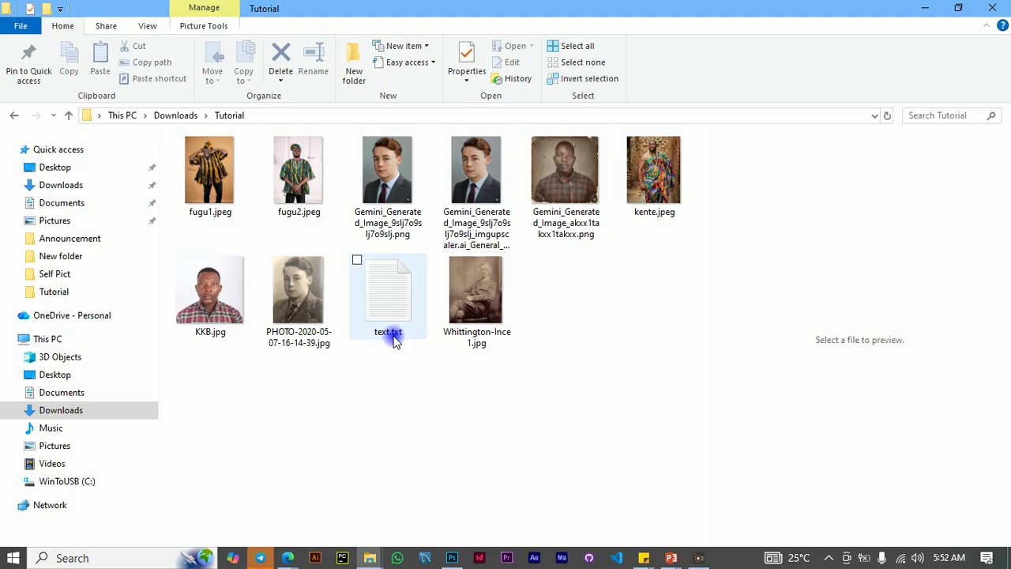
click(424, 215)
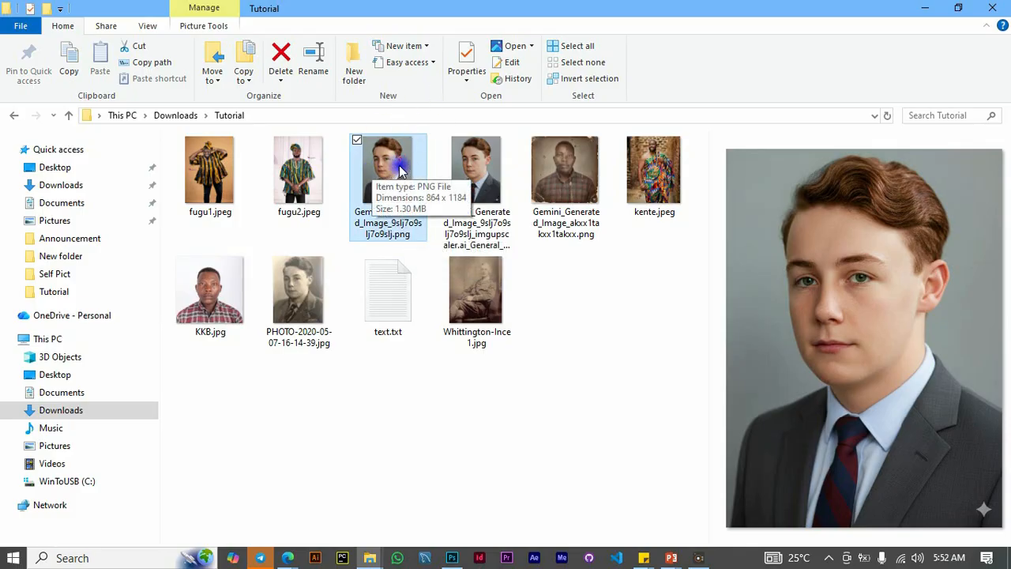
click(452, 162)
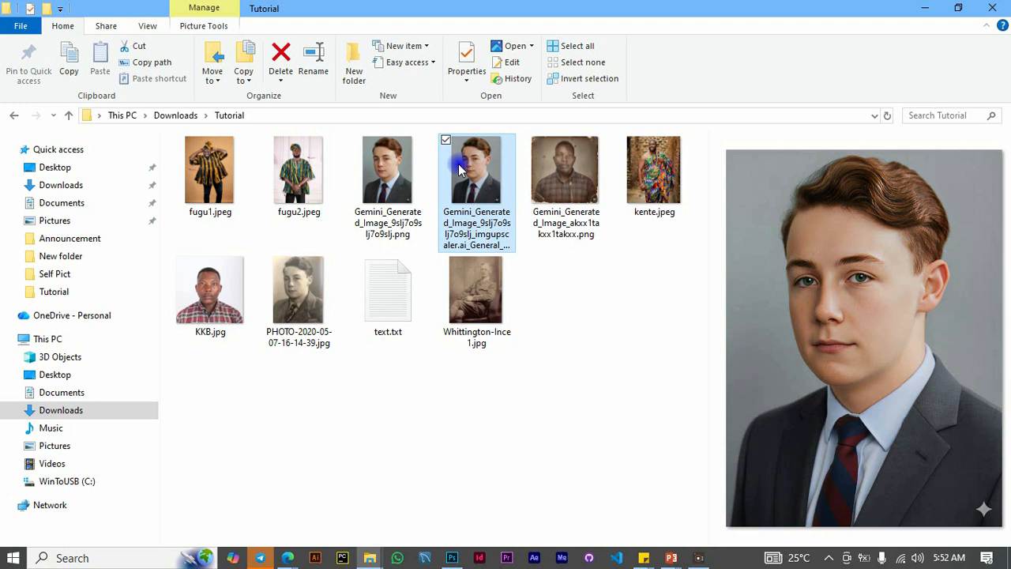